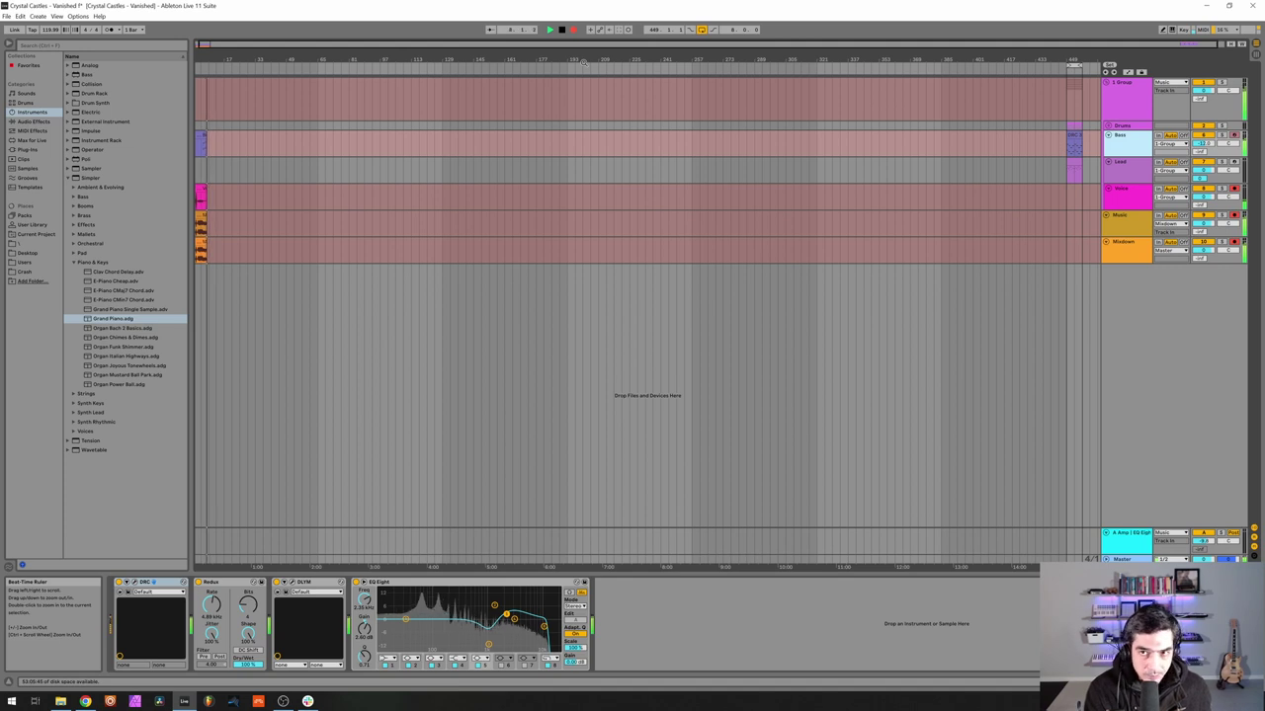
Bypass the Bass track's EQ Eight, DLYM and Redux, then load DRC's Default patch
click(362, 582)
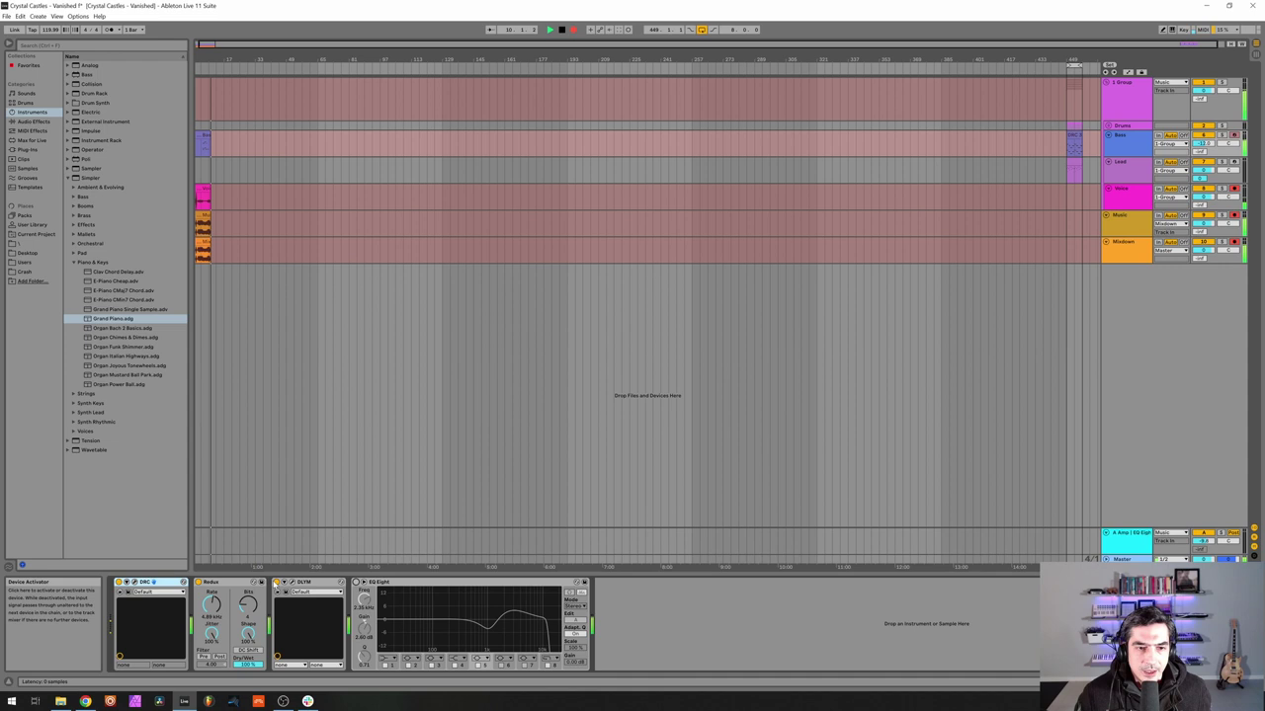
click(277, 582)
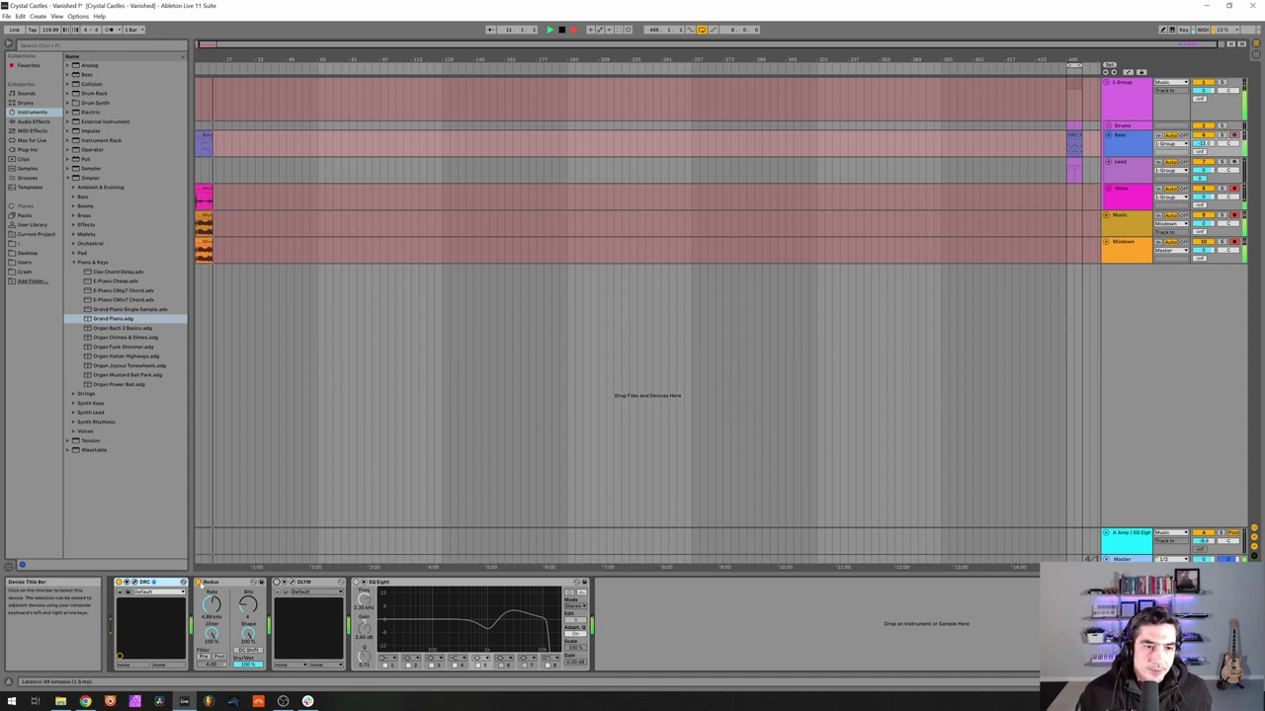
click(199, 583)
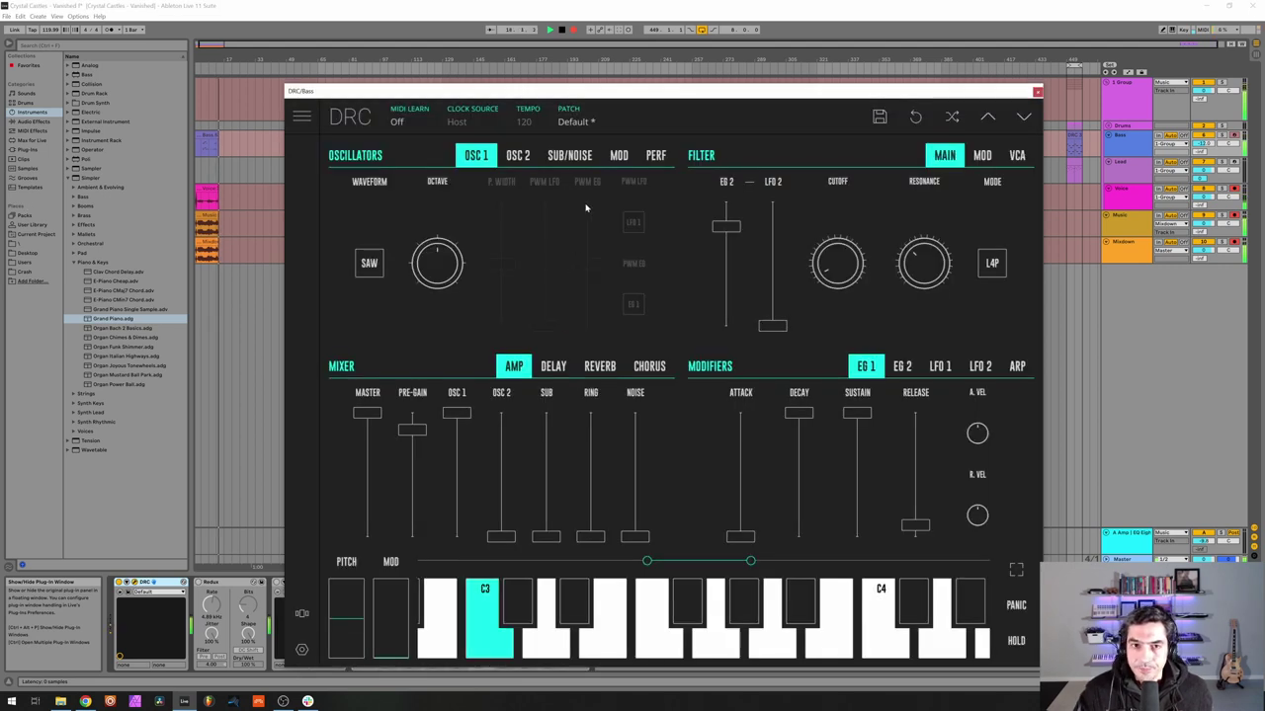
click(609, 120)
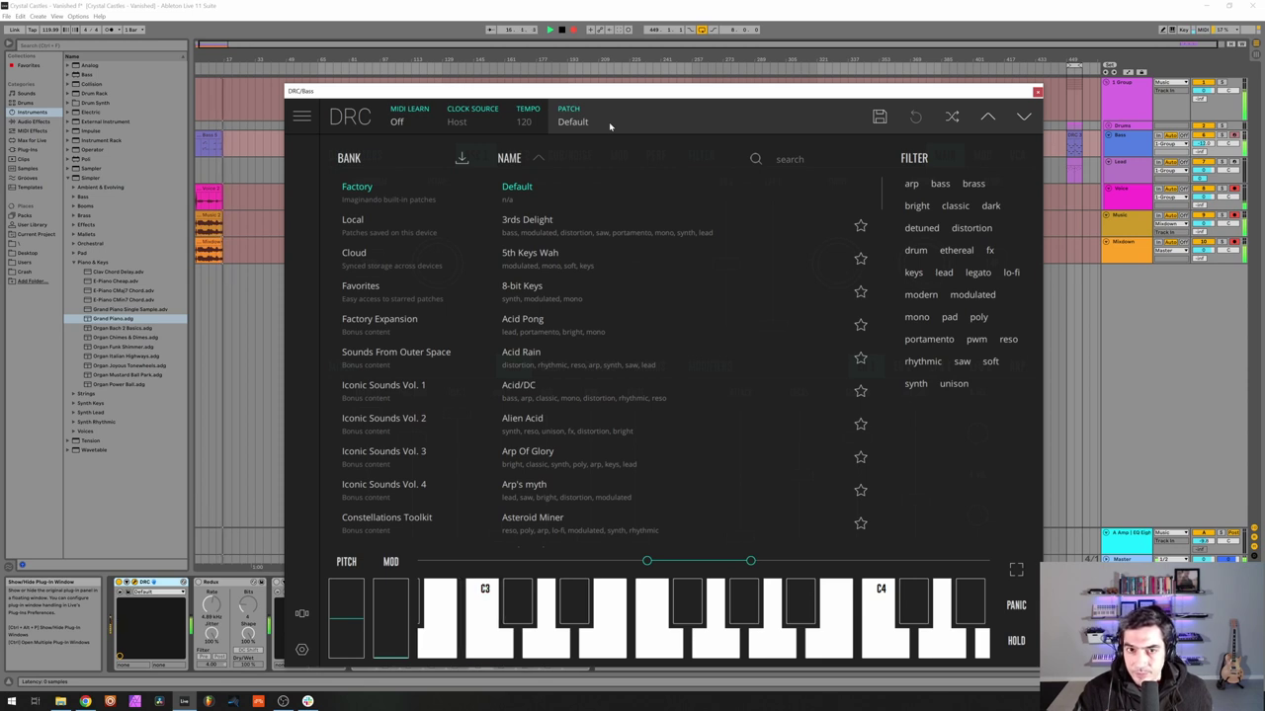
click(609, 122)
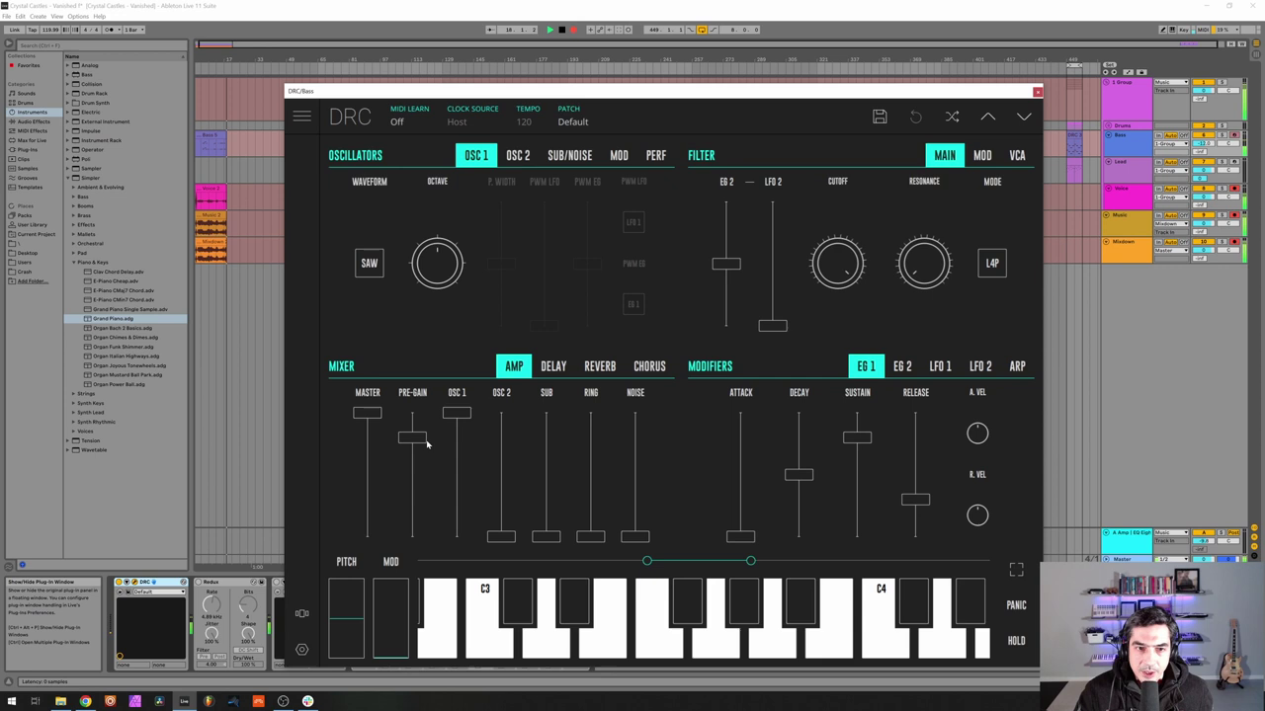
Raise DRC pre-gain to 0.838, set cutoff to about 0.344 and resonance to 0.330
drag(413, 437, 421, 432)
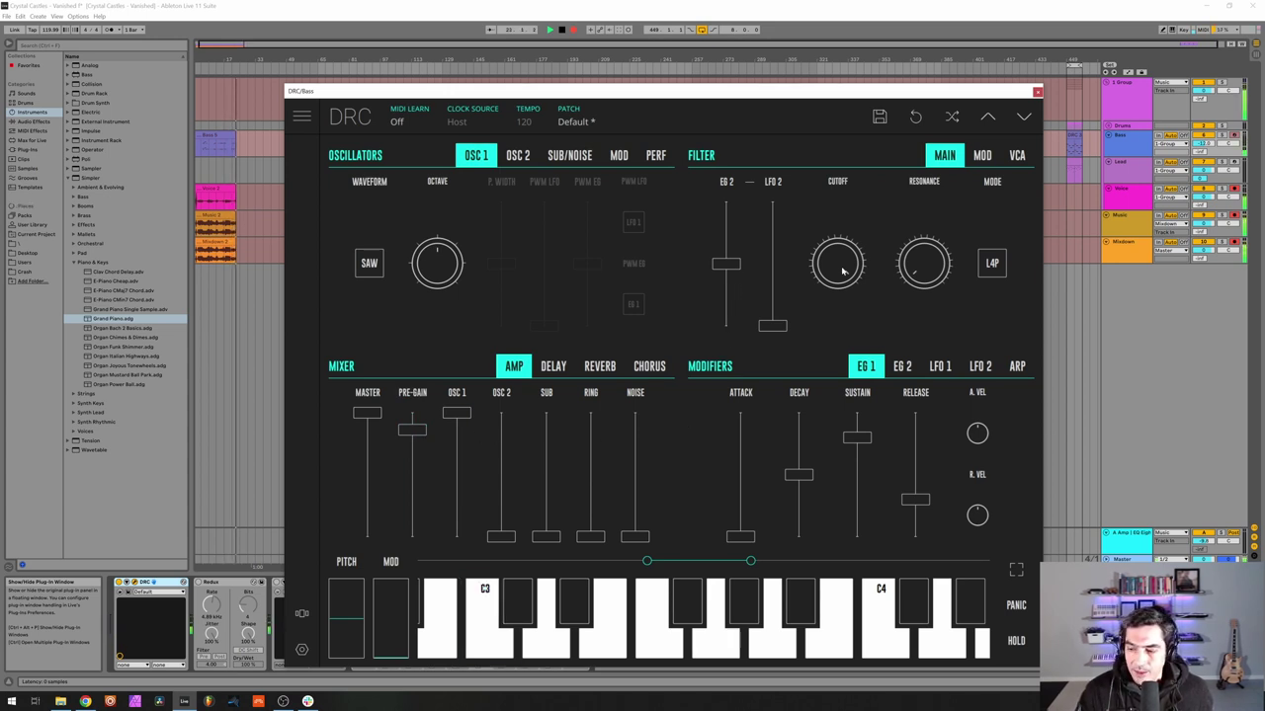
drag(841, 451, 842, 447)
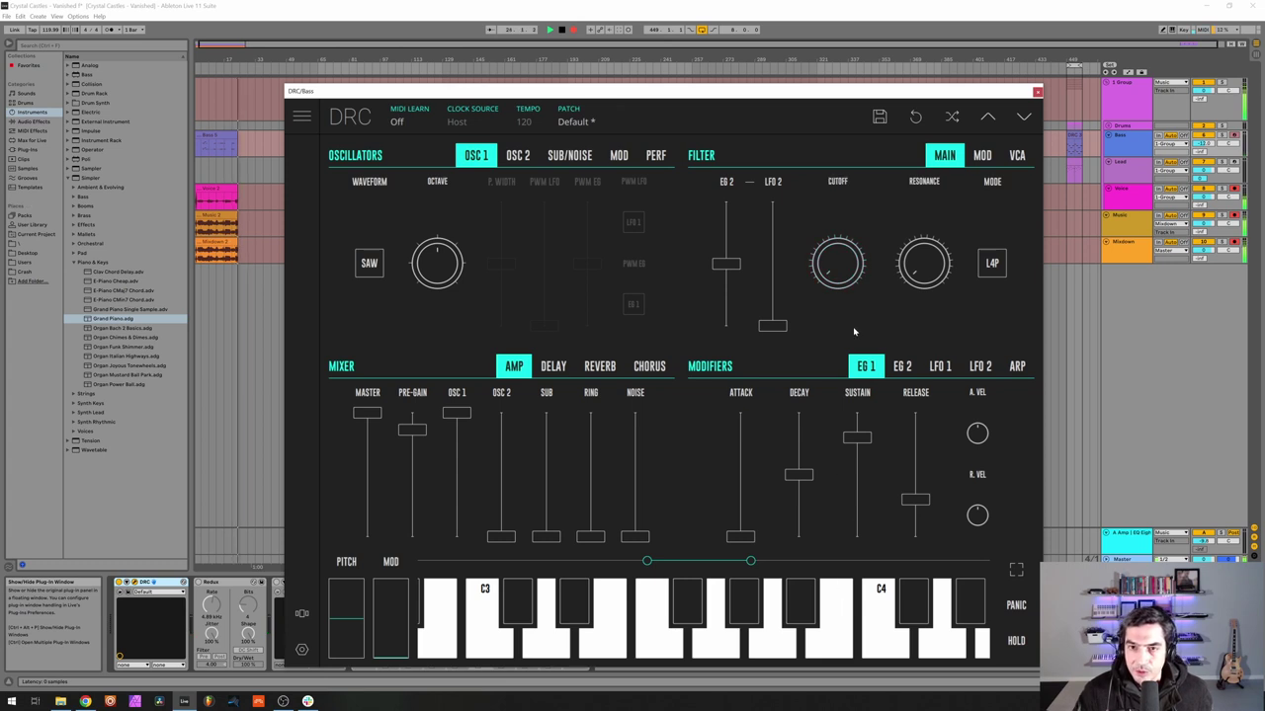
drag(837, 279, 835, 263)
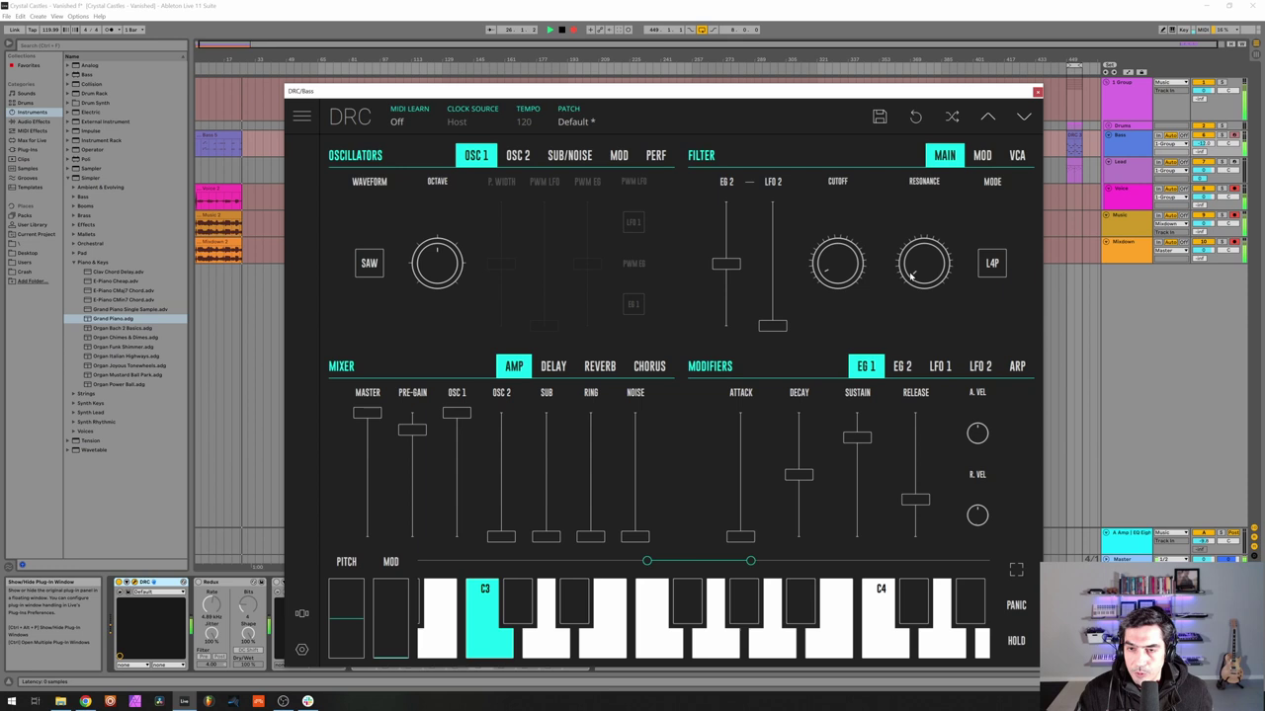
drag(922, 206, 926, 195)
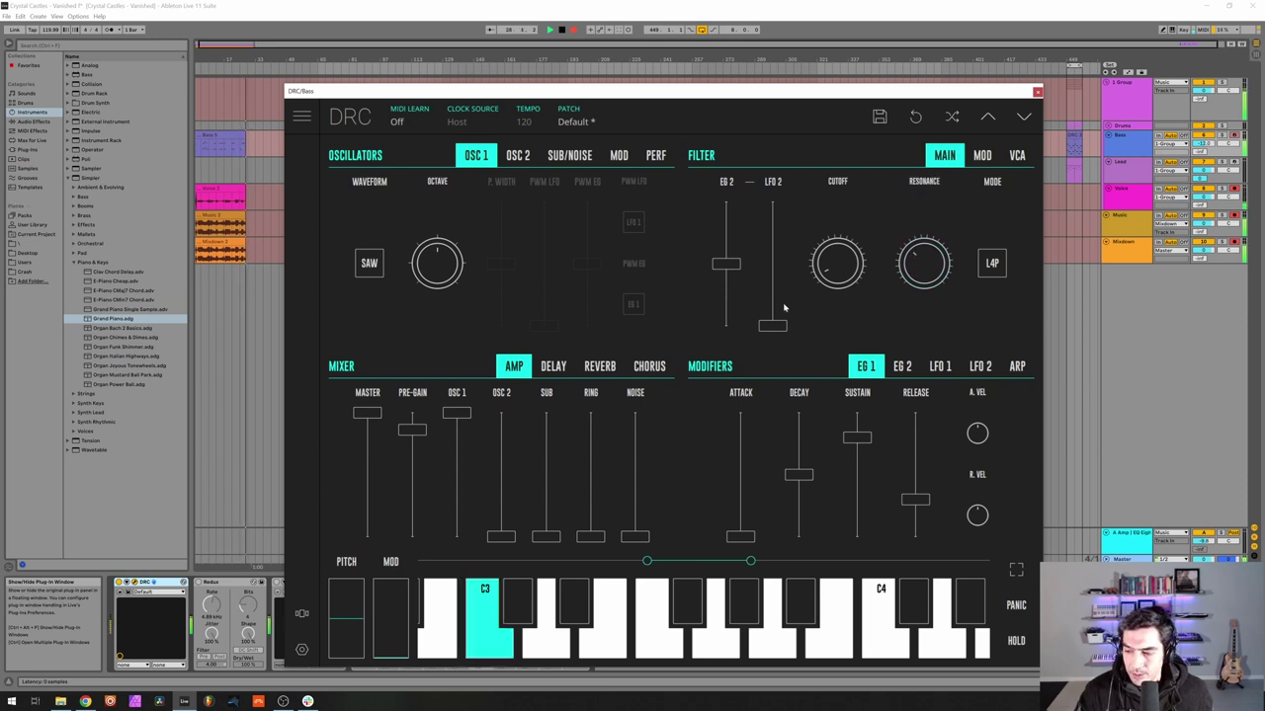
Switch DRC's MODE from POLY to MONO and raise the filter's EG 2 amount to 0.808
click(655, 156)
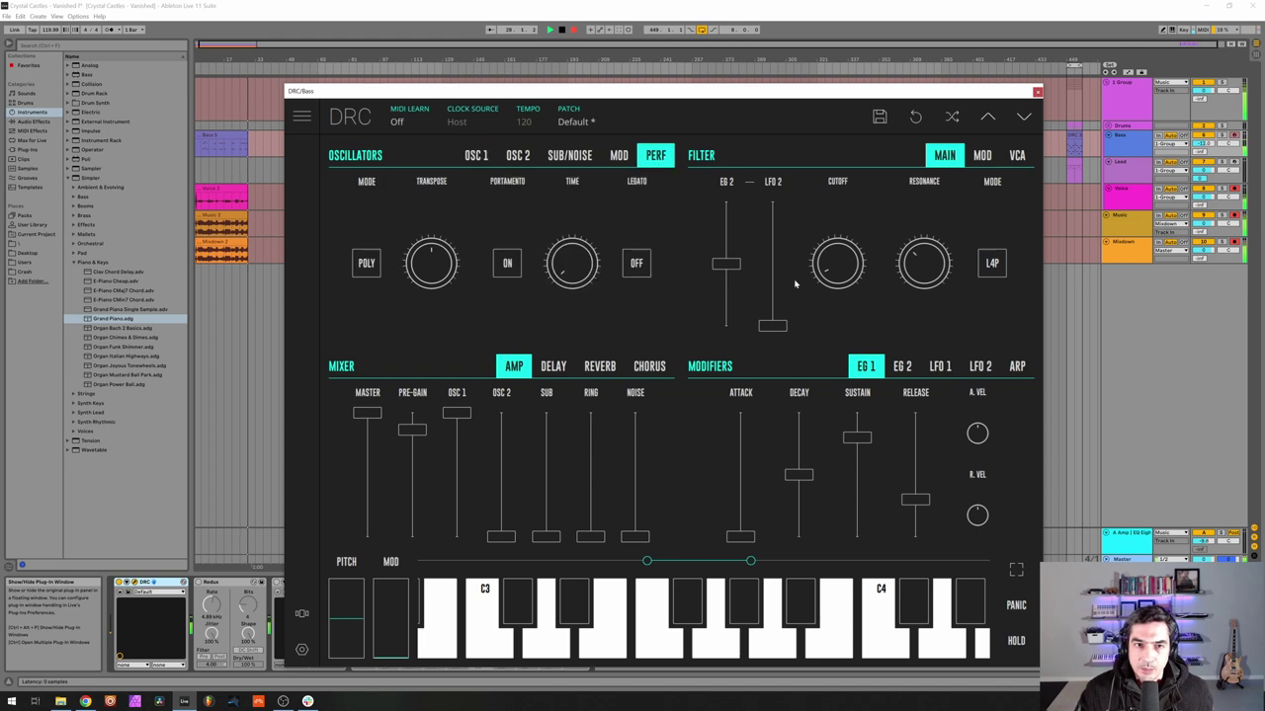
click(365, 264)
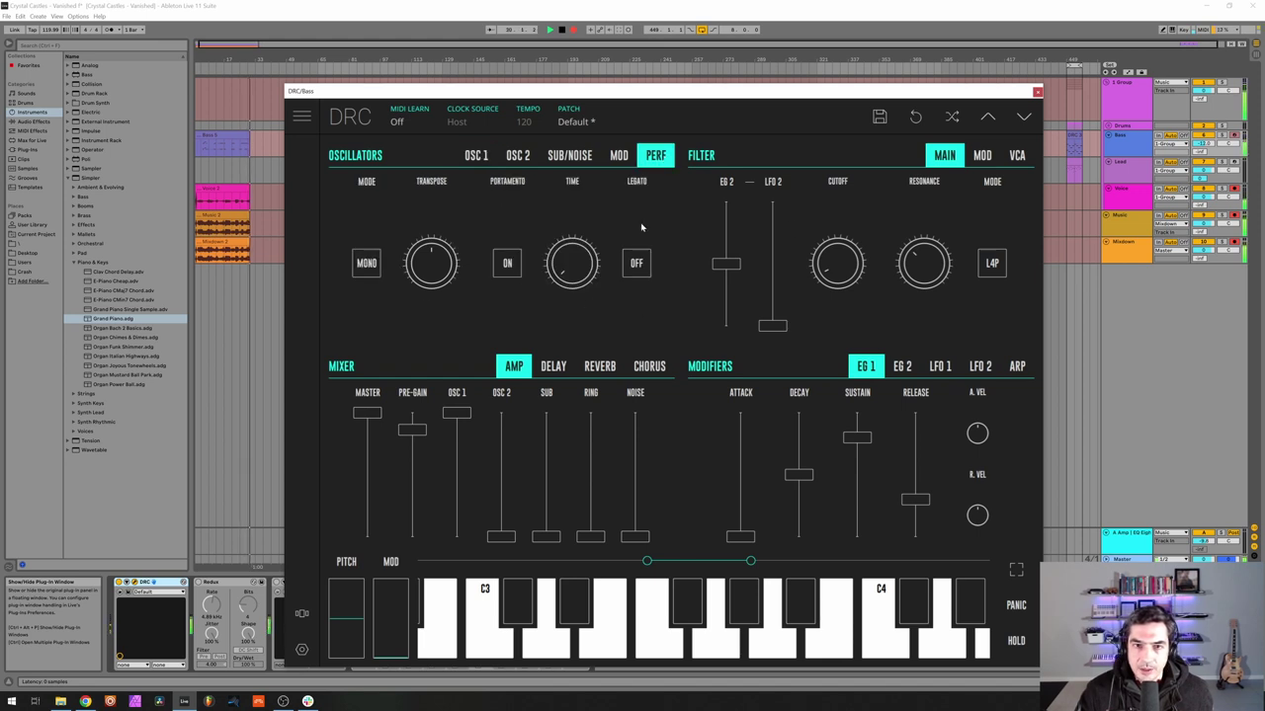
click(901, 368)
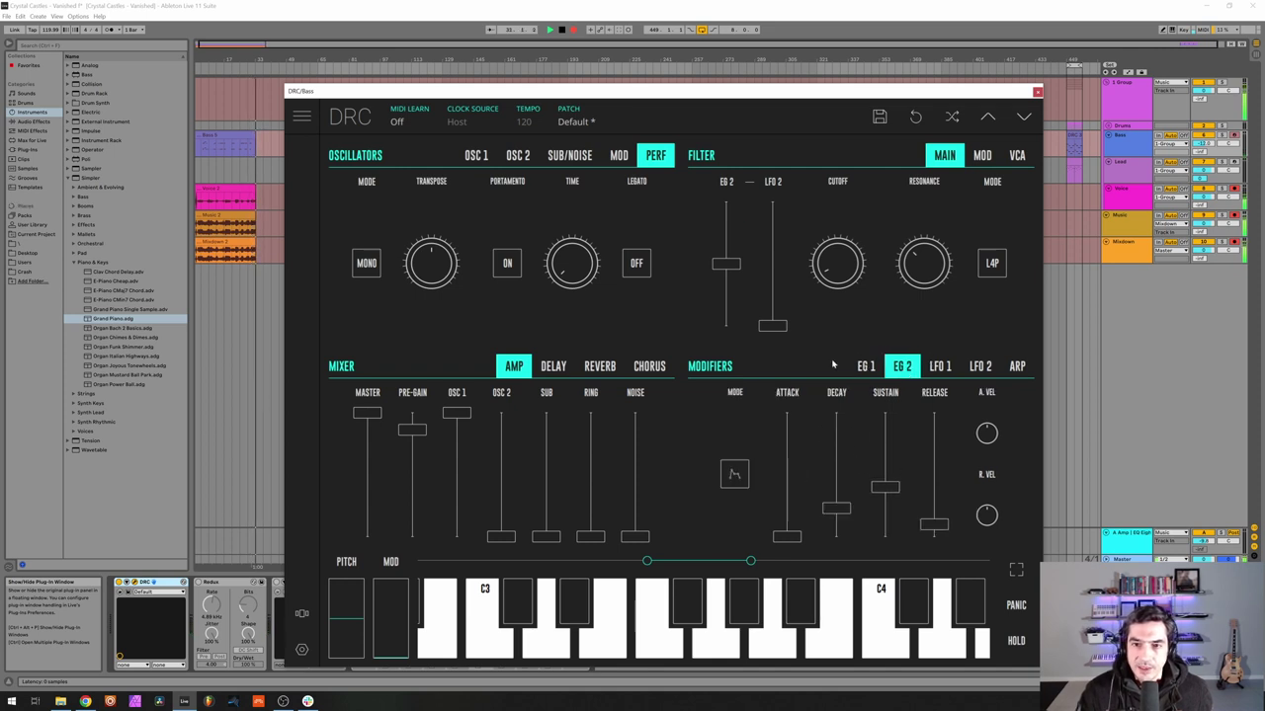
drag(726, 263, 721, 245)
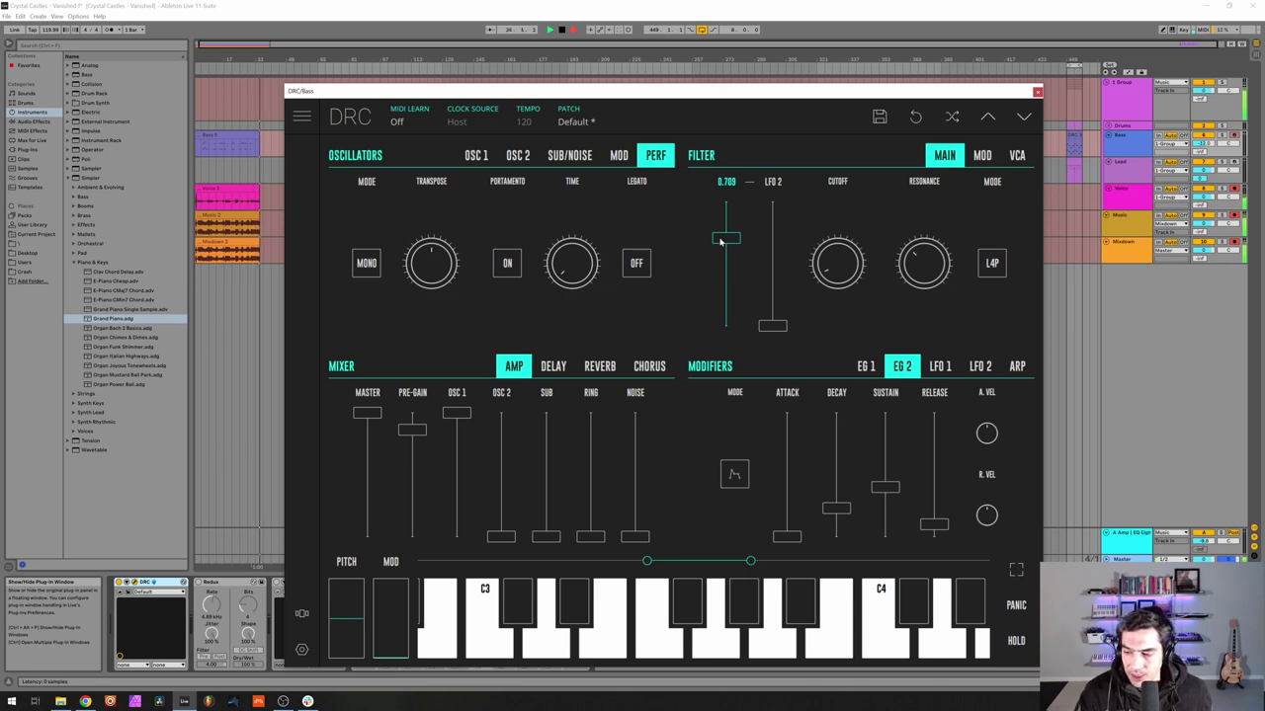
drag(721, 243, 727, 230)
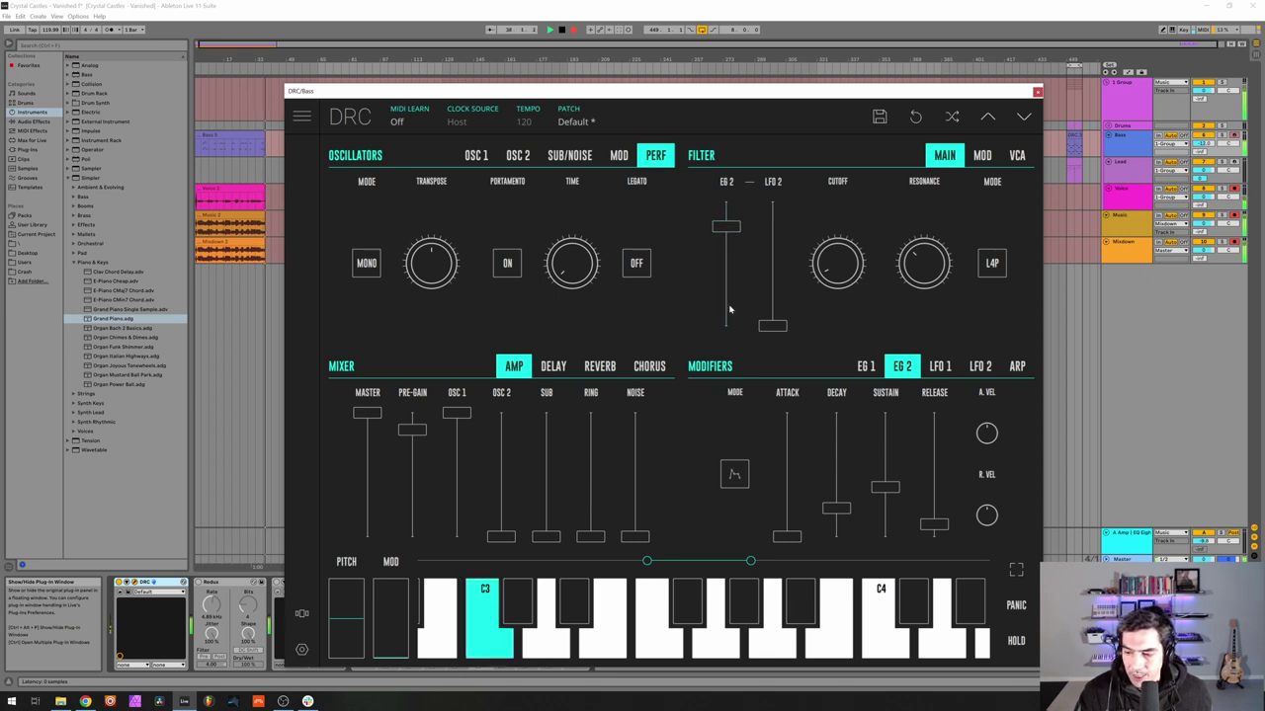
Max out EG 1 sustain, shorten its release to 0.222, check EG 2, and close DRC
click(864, 366)
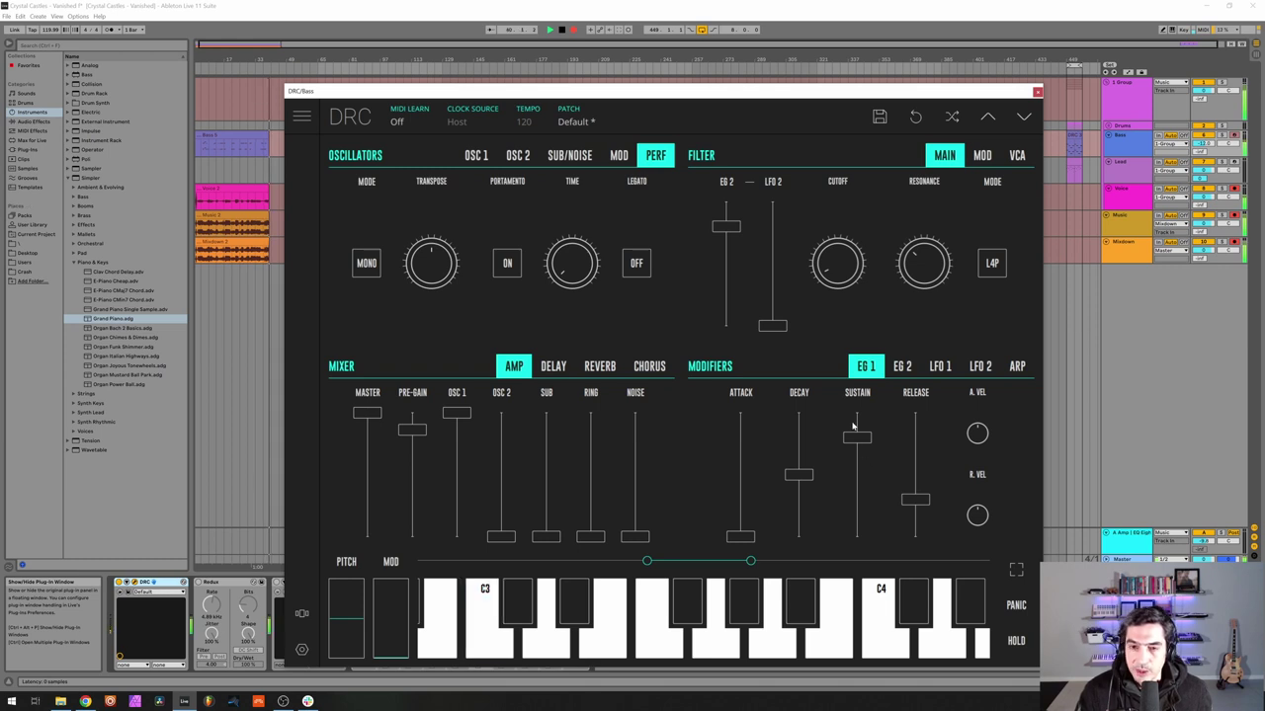
click(850, 418)
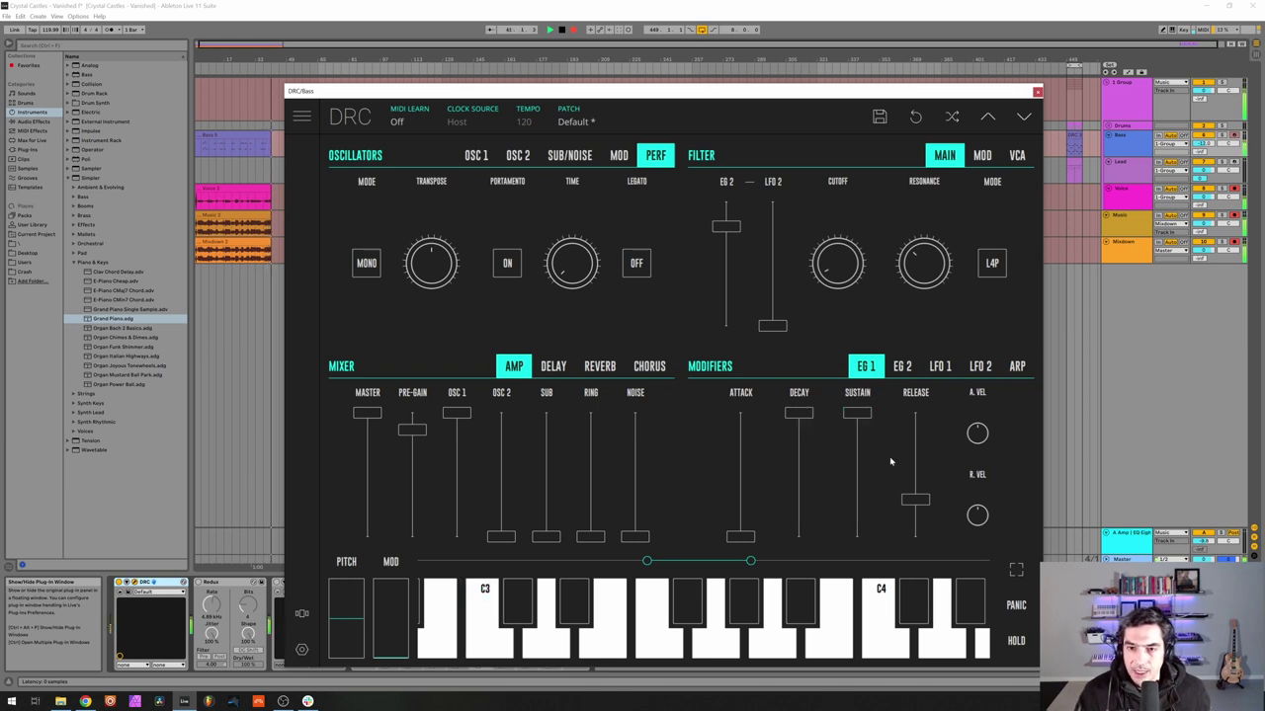
drag(915, 499, 918, 525)
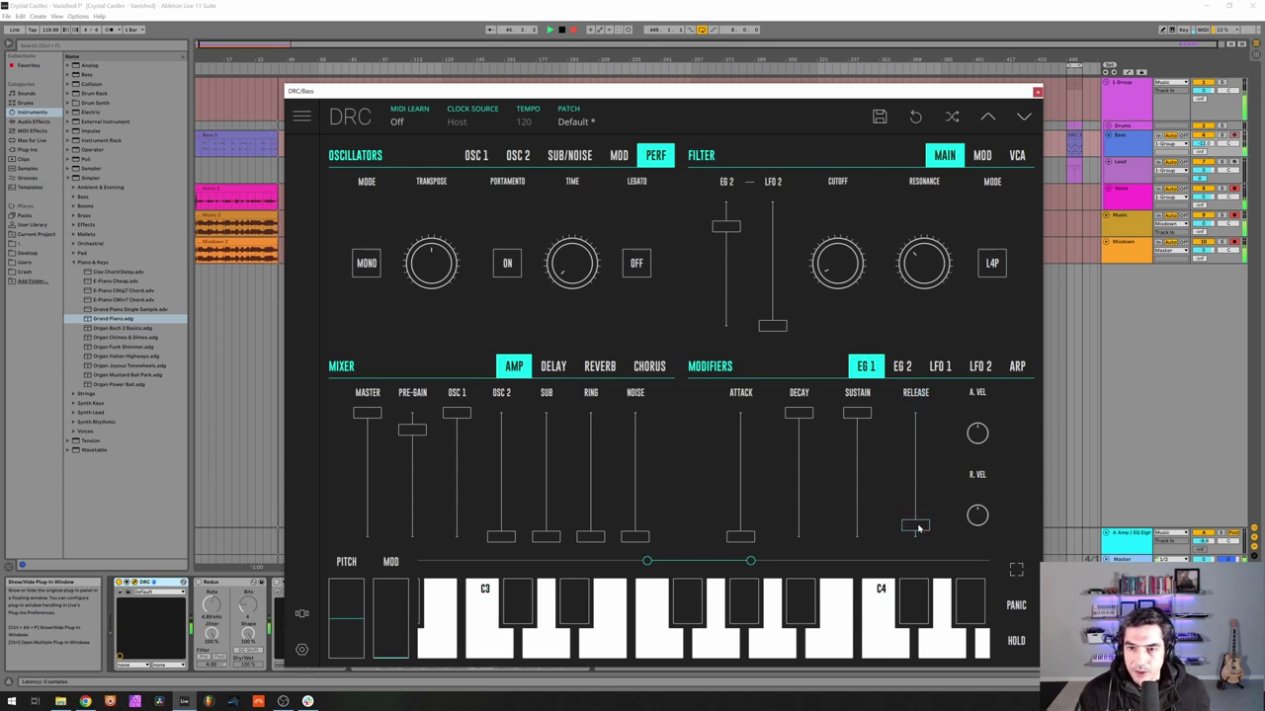
click(902, 367)
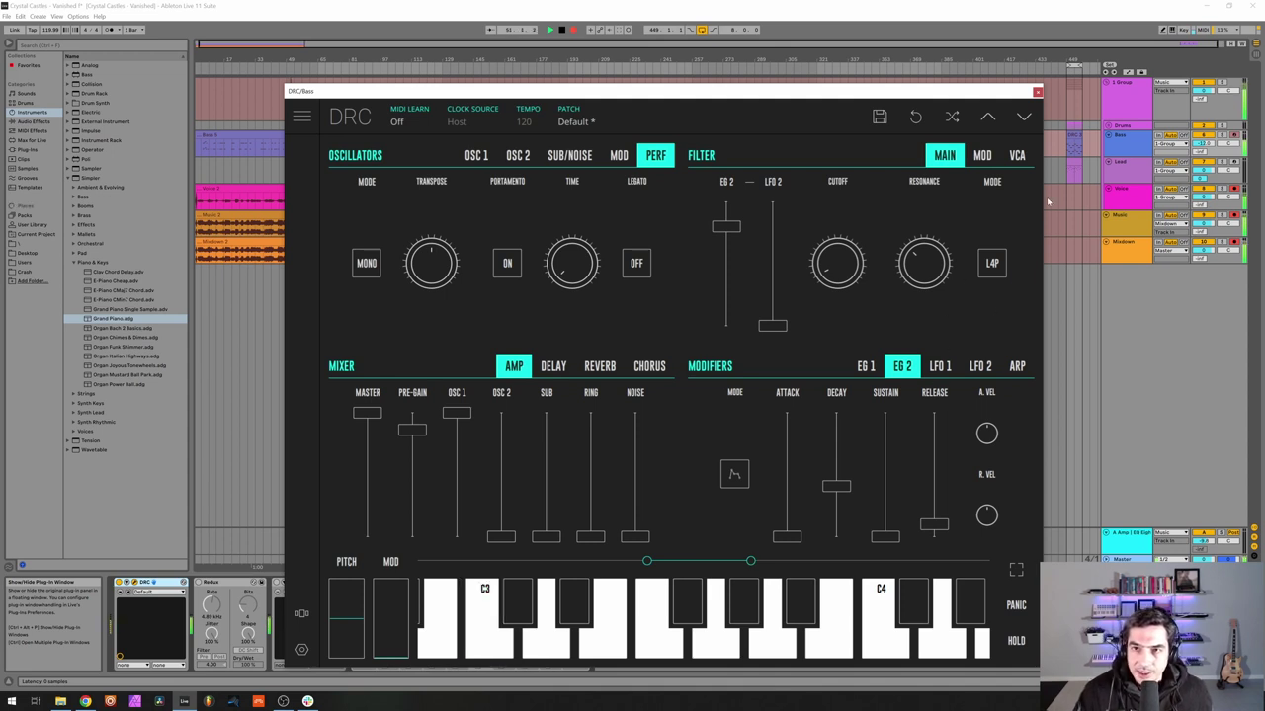
click(1036, 90)
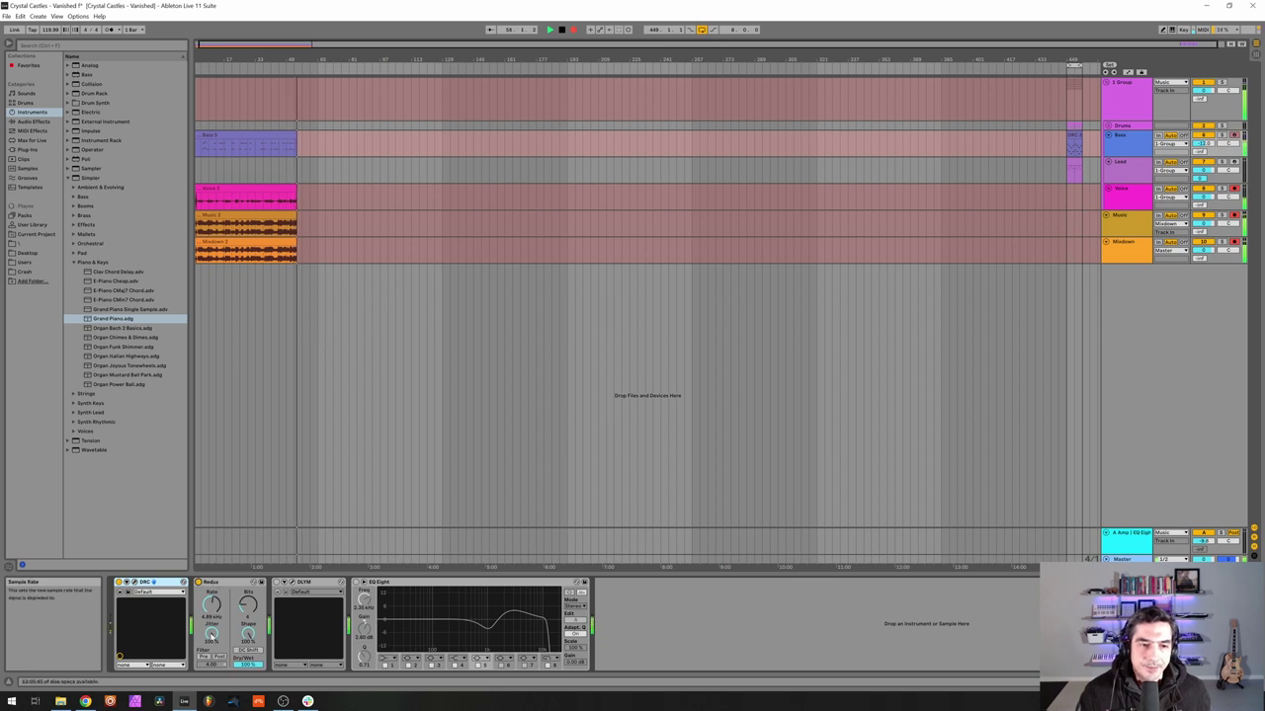
Turn the Bass track's Redux Jitter down to about 5.5%
drag(210, 630, 211, 623)
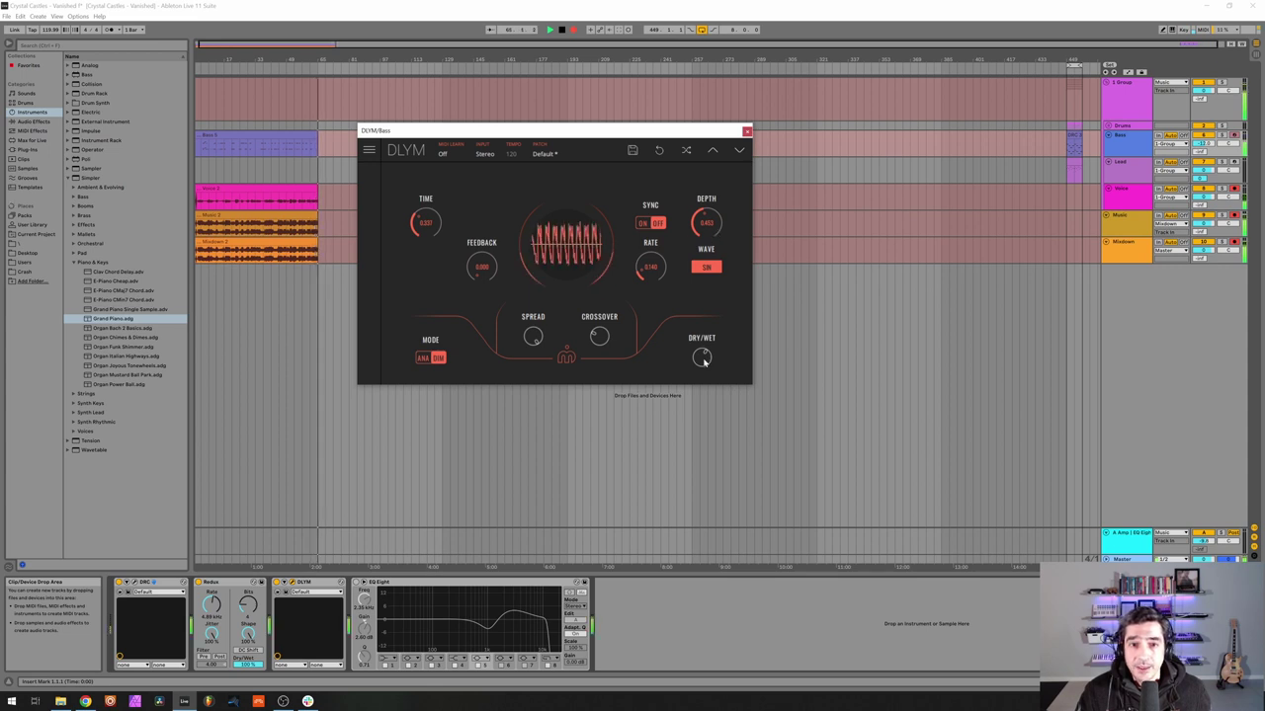
mouse_move(703, 362)
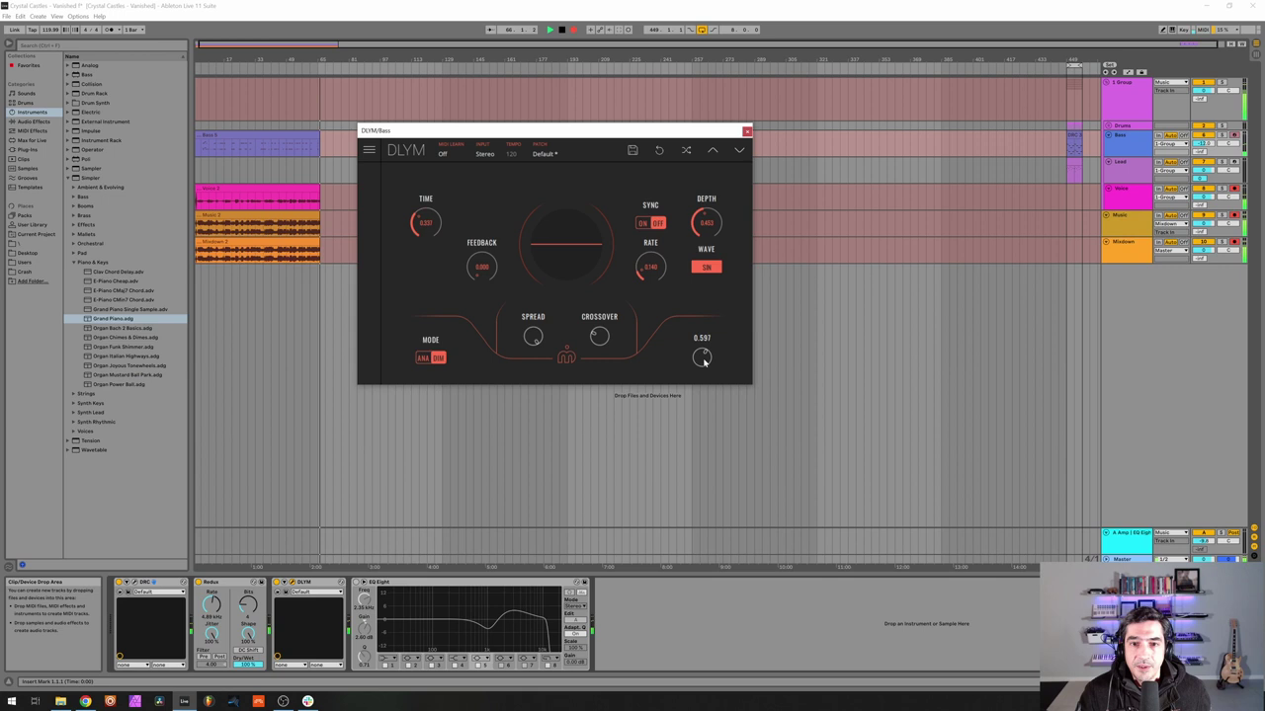
Close DLYM, switch EQ Eight back on, and inspect its 11.9 kHz, 1.28 kHz and band-5 settings
click(747, 131)
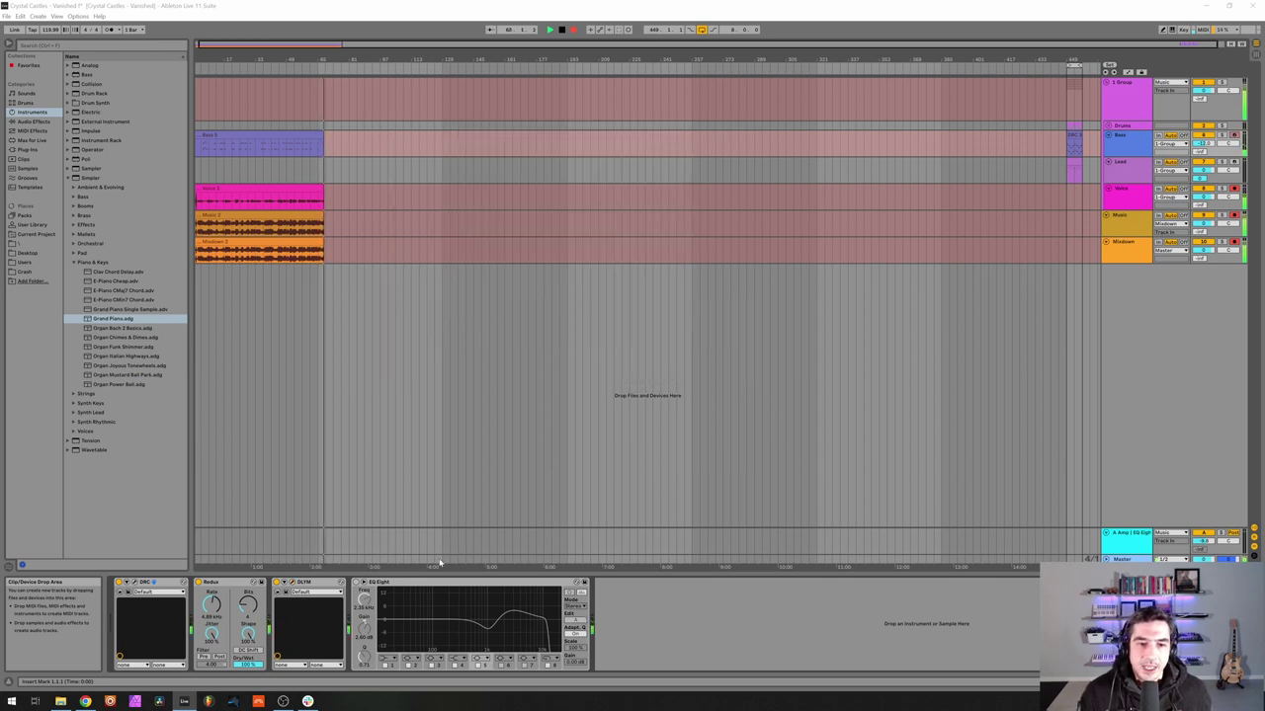
click(367, 582)
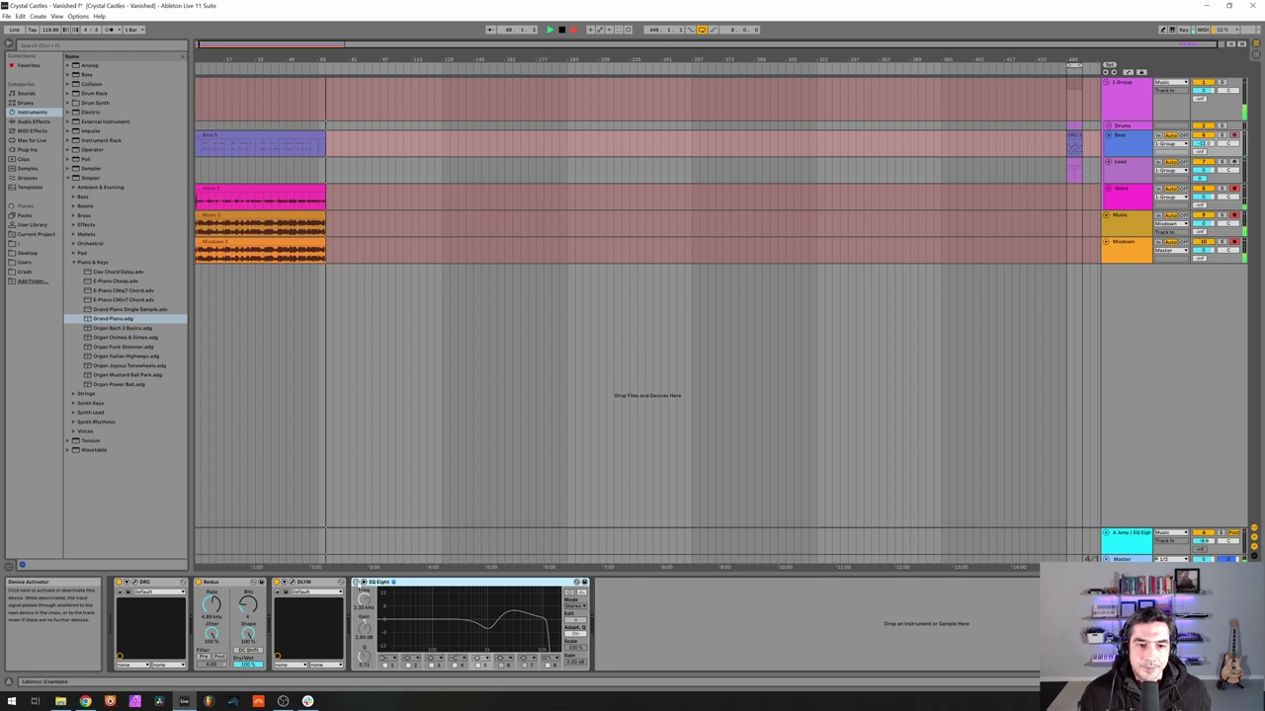
click(357, 582)
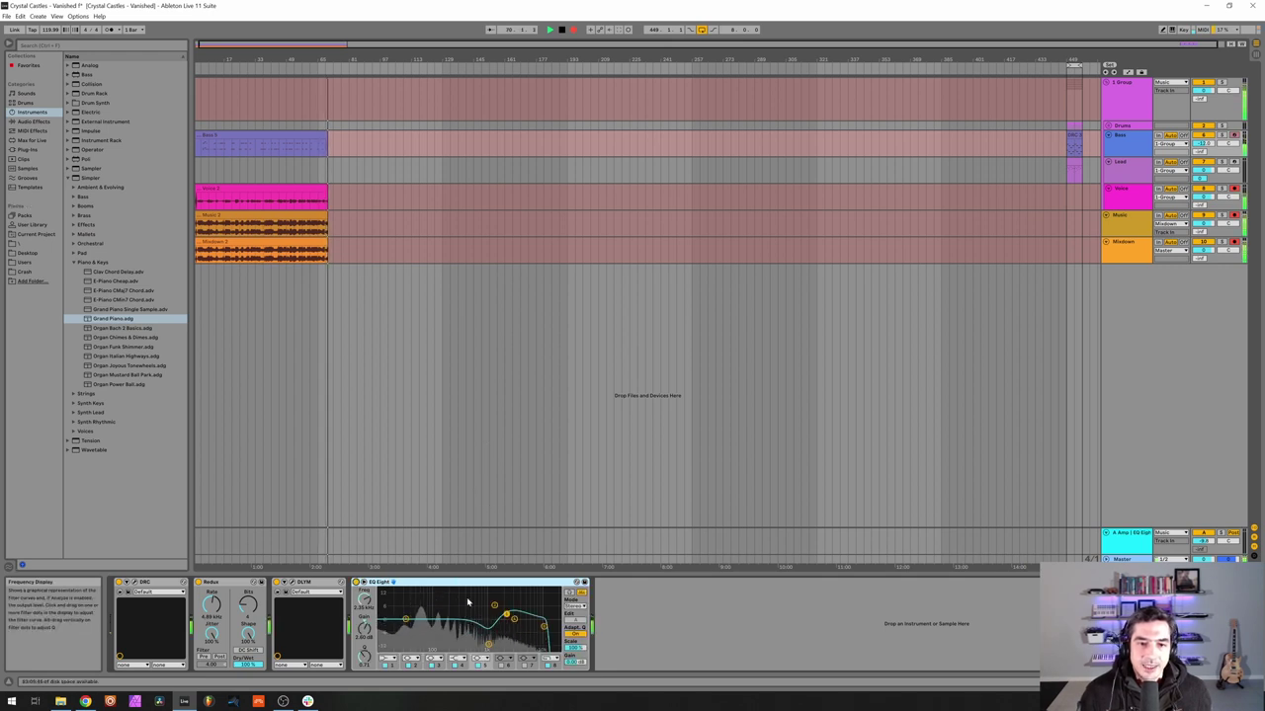
click(543, 627)
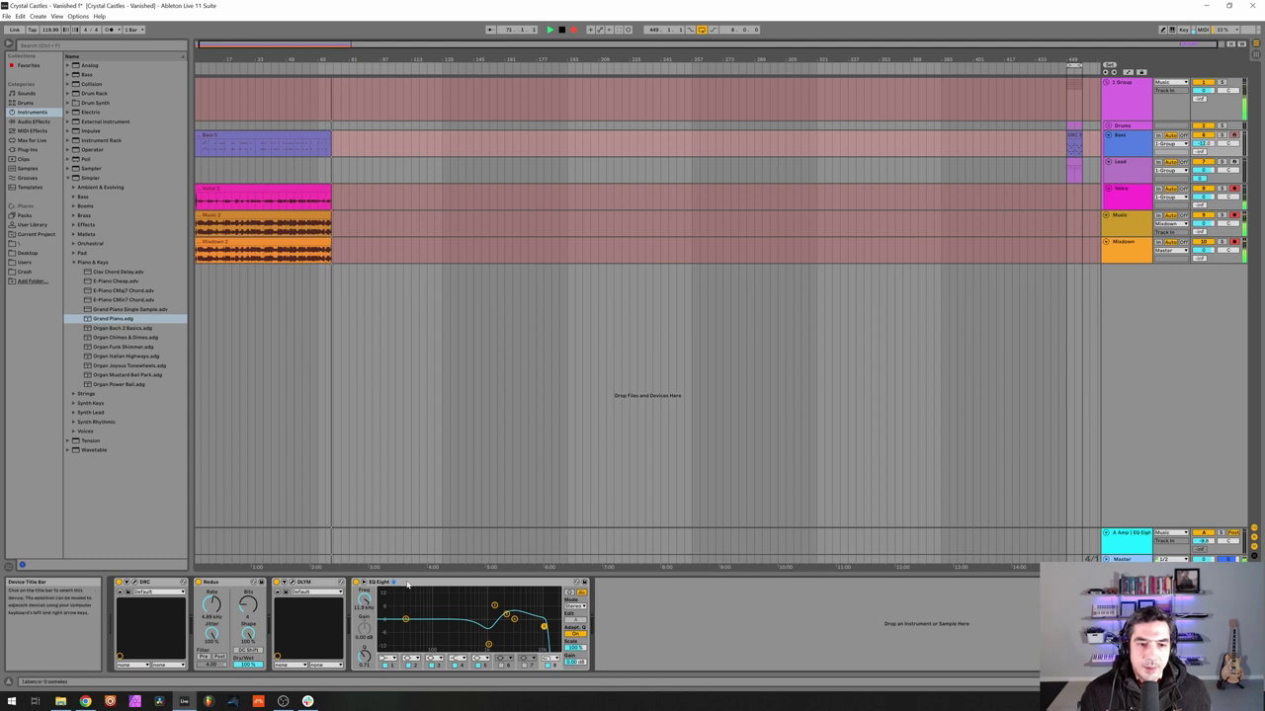
click(488, 645)
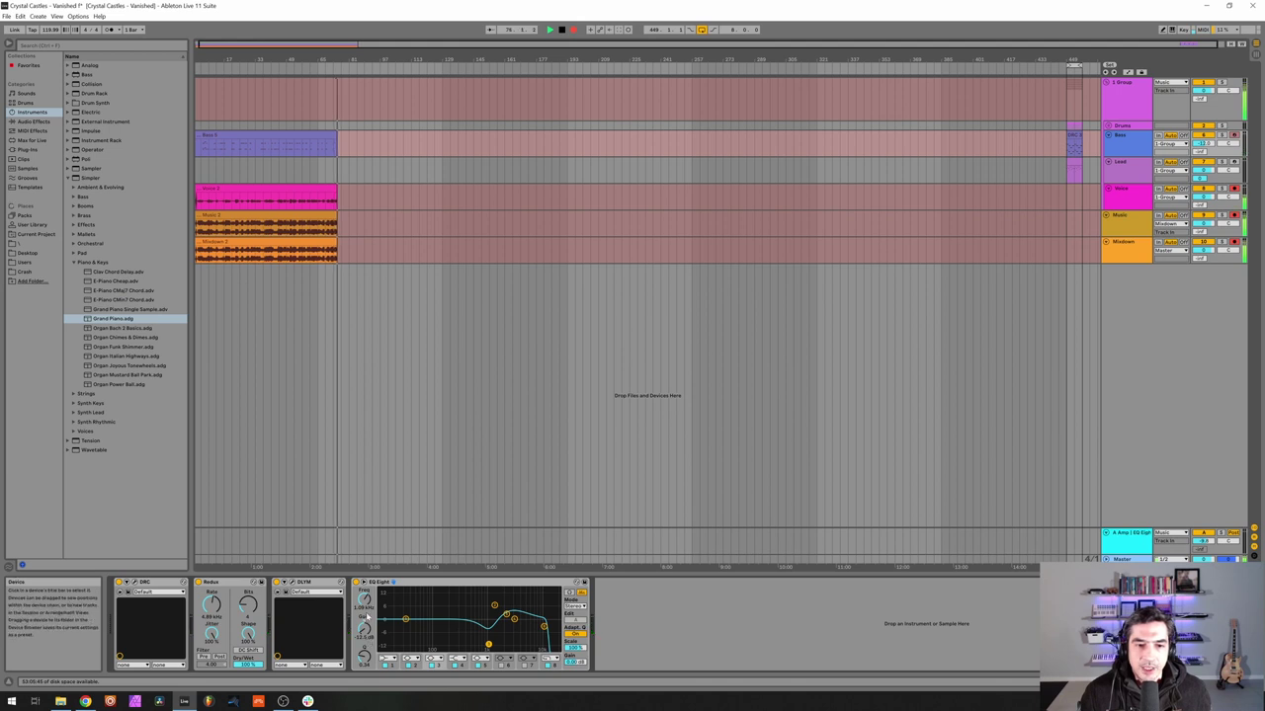
click(513, 618)
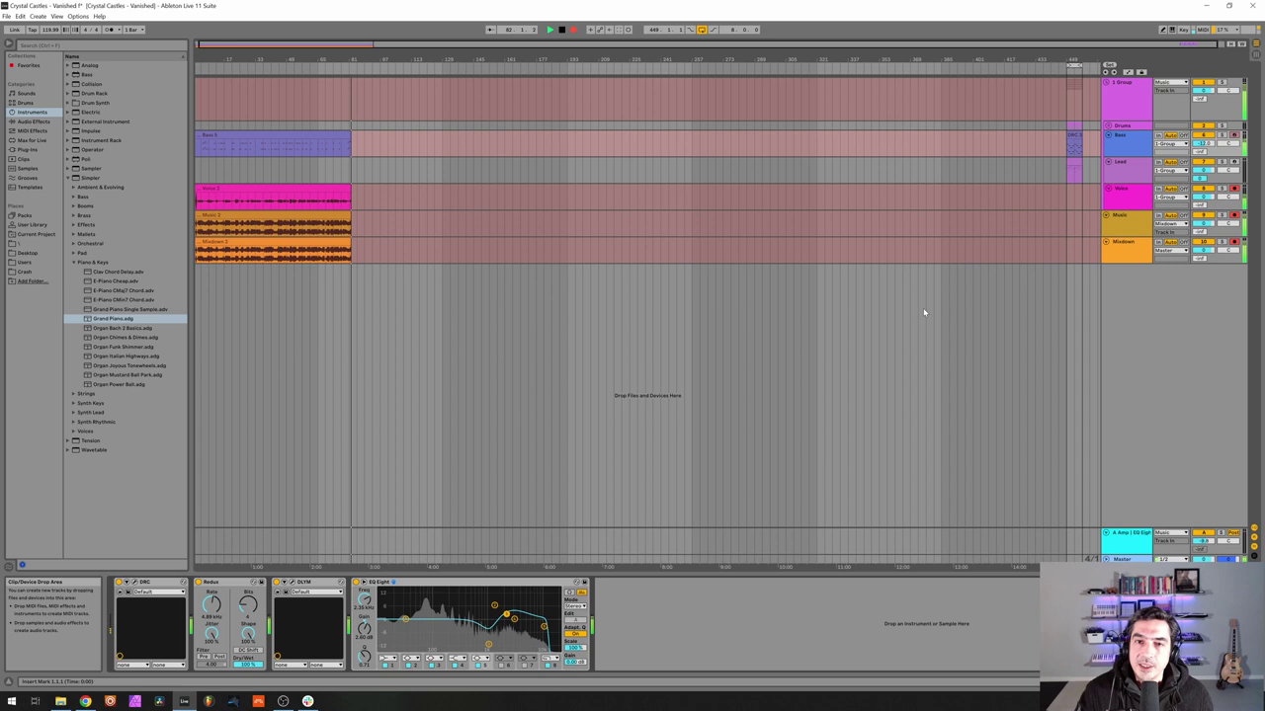
click(1129, 175)
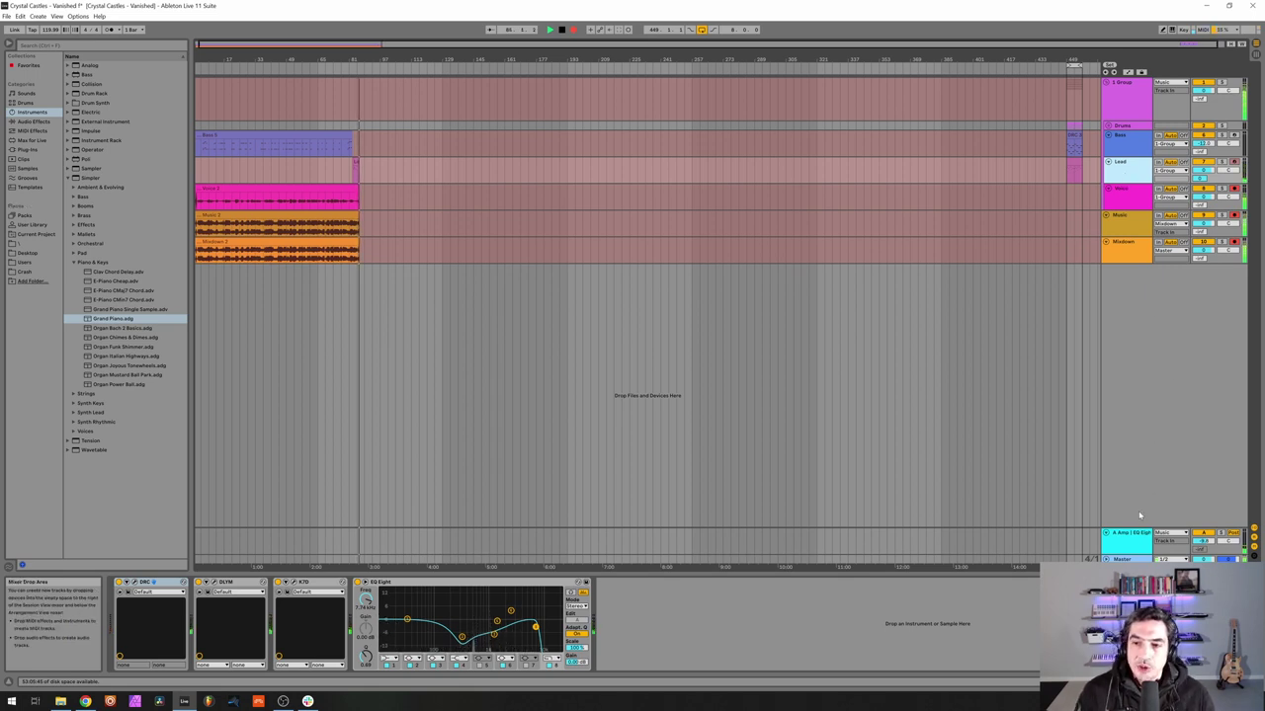
click(1131, 538)
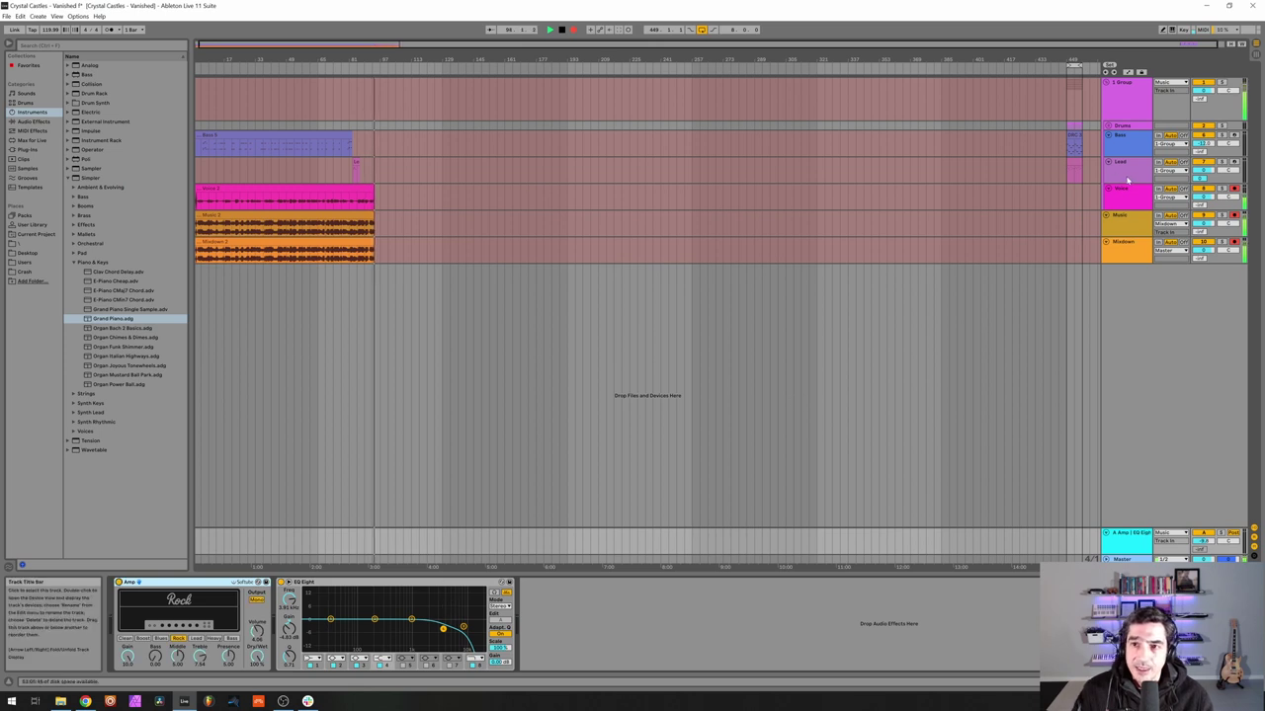
click(1038, 170)
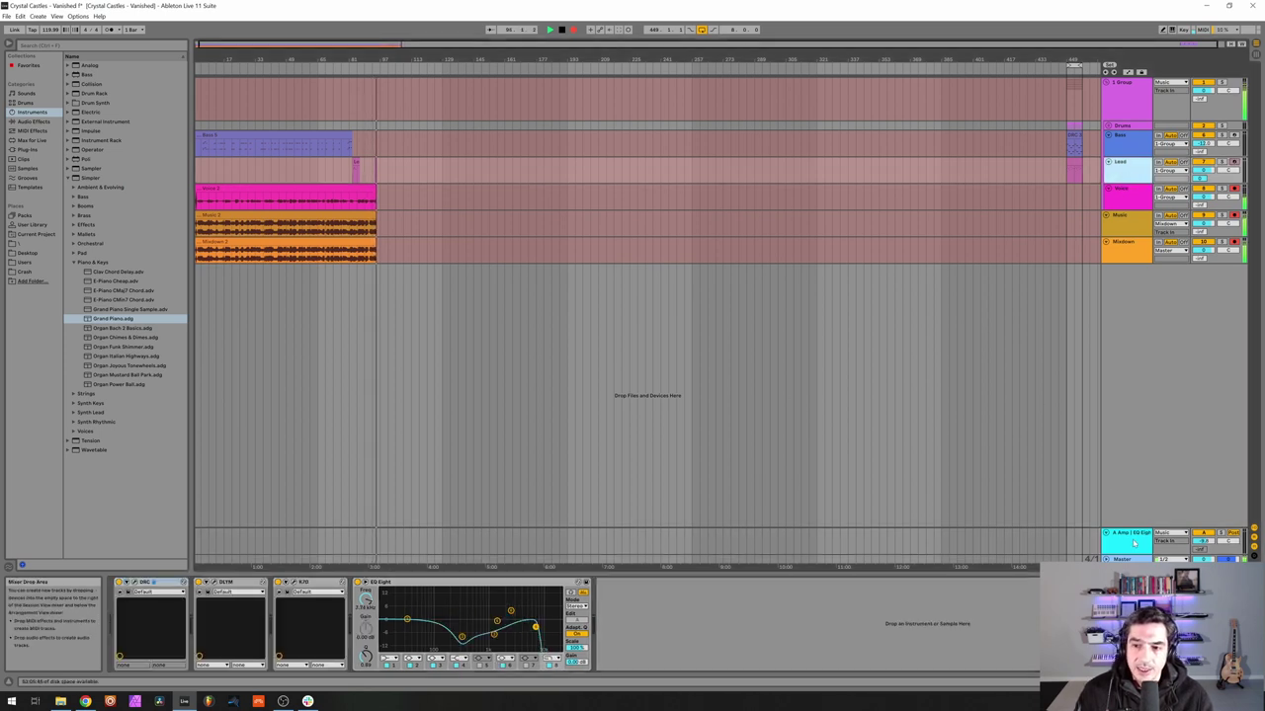
click(761, 543)
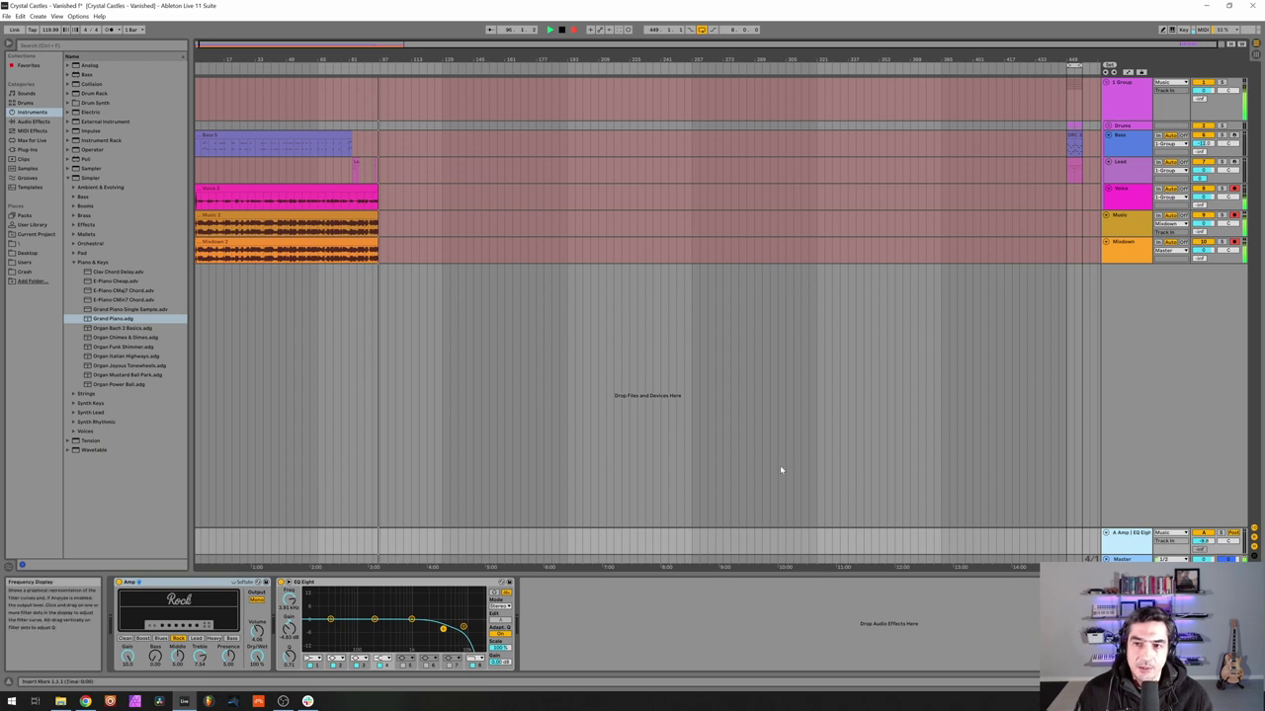
click(1118, 176)
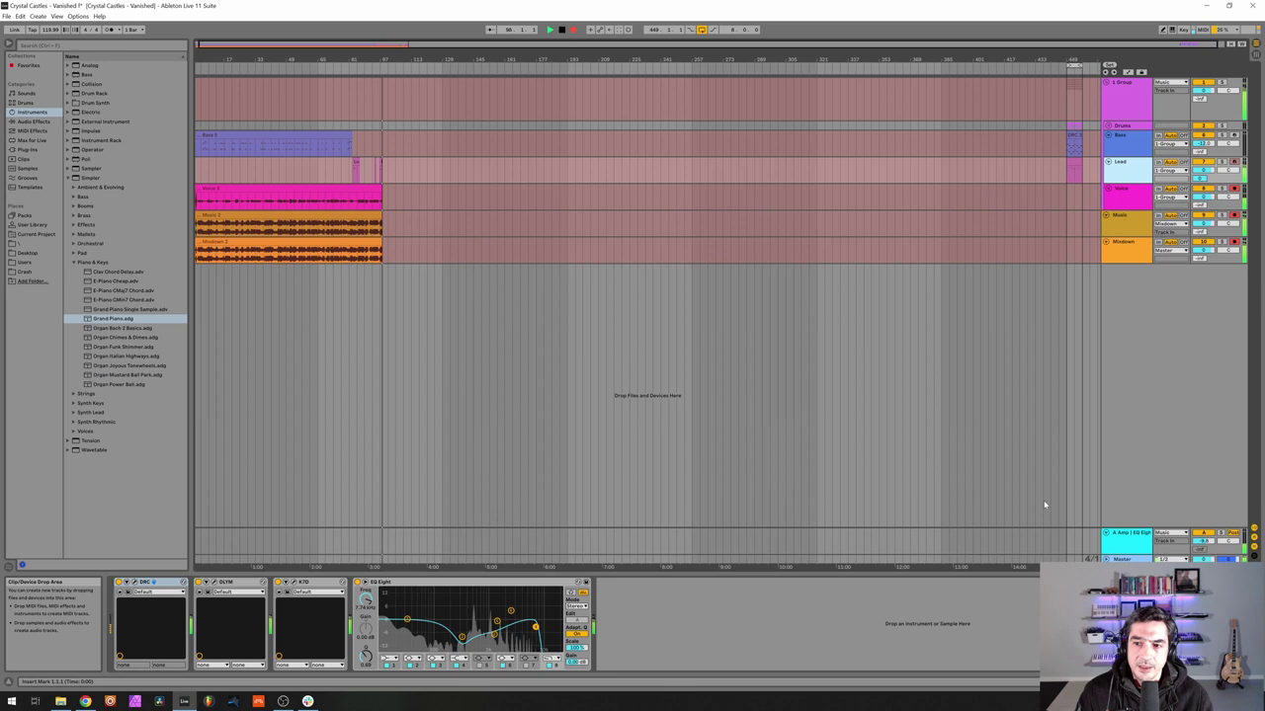
click(1115, 524)
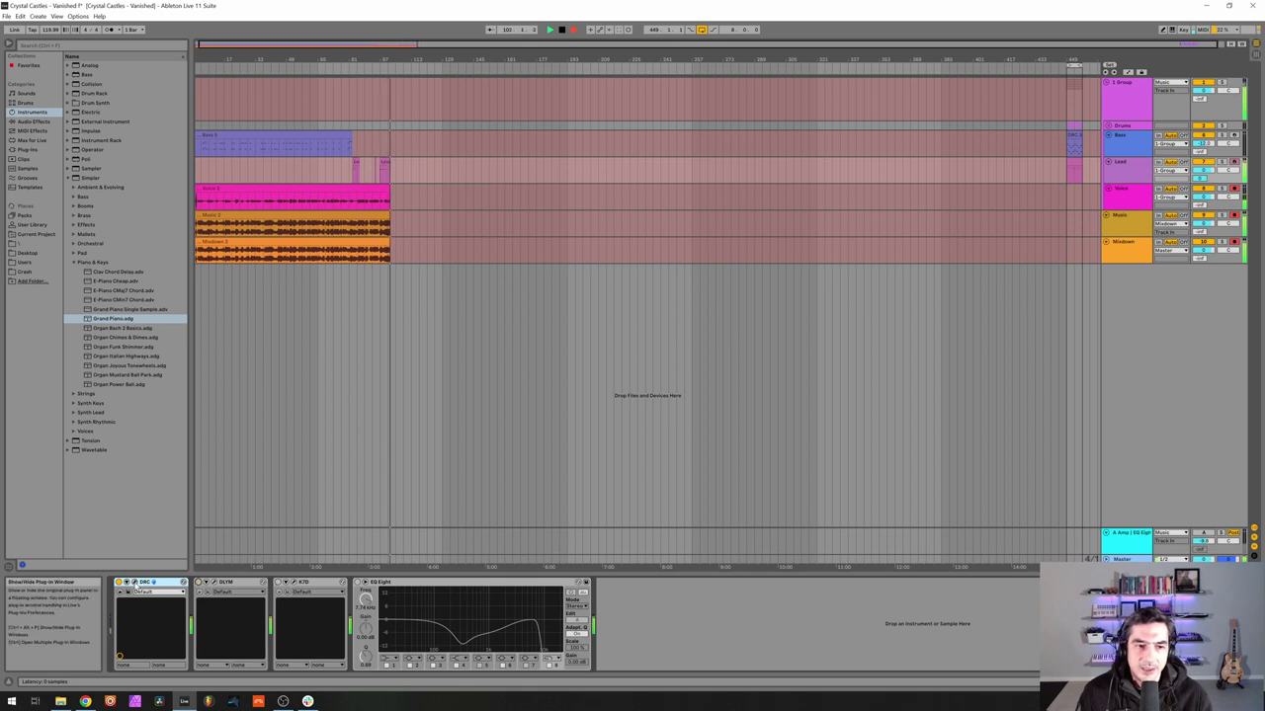
Load the Lead DRC's Default patch and switch OSC 1 to a square wave
key(ctrl+alt+p)
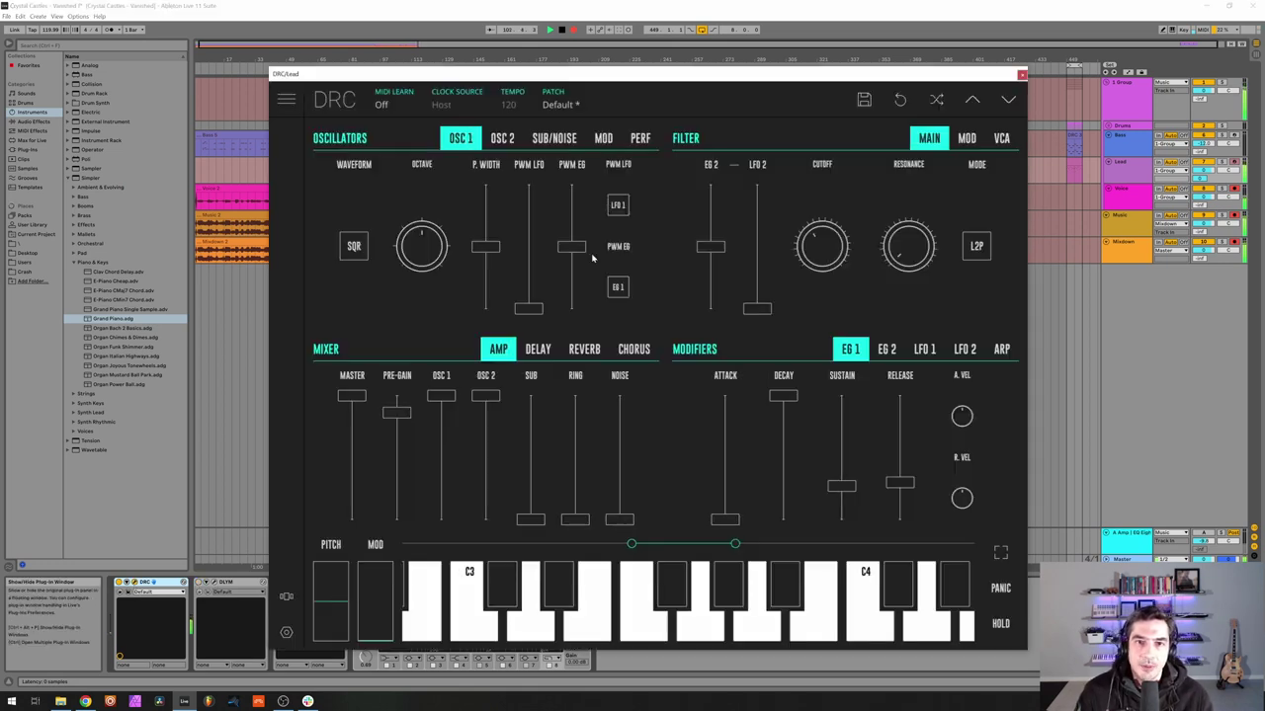
click(585, 107)
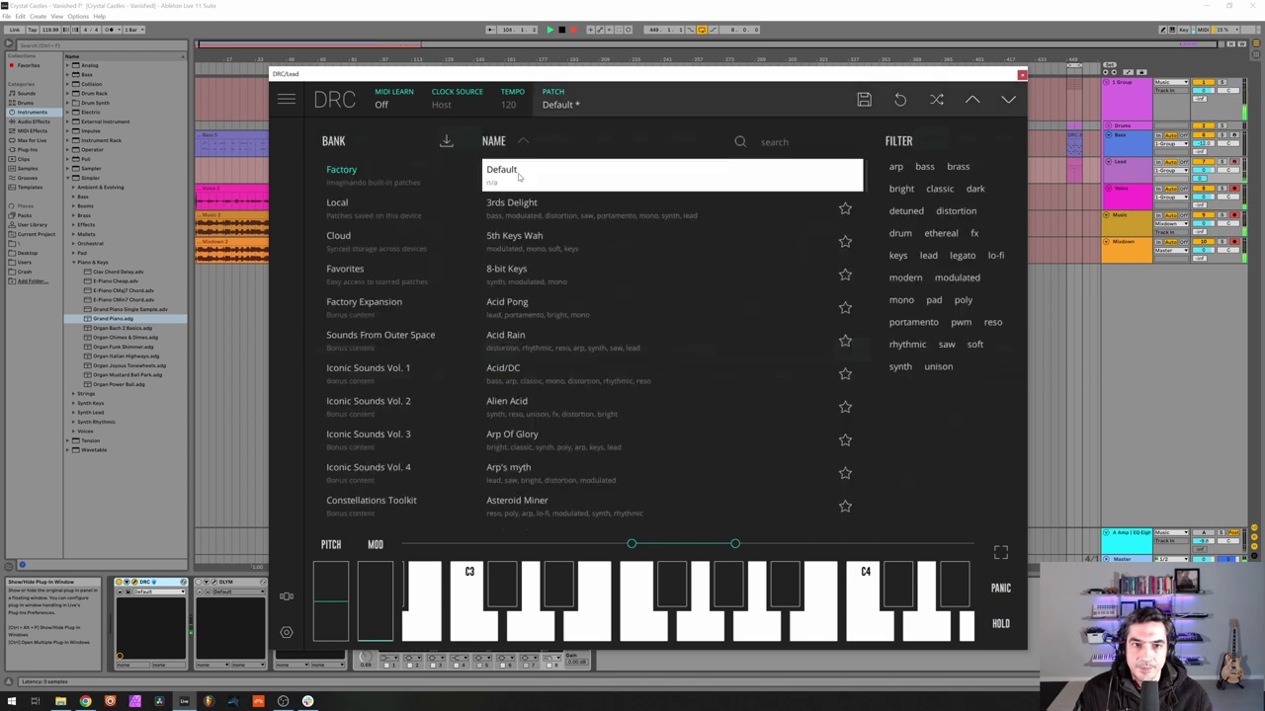
click(570, 106)
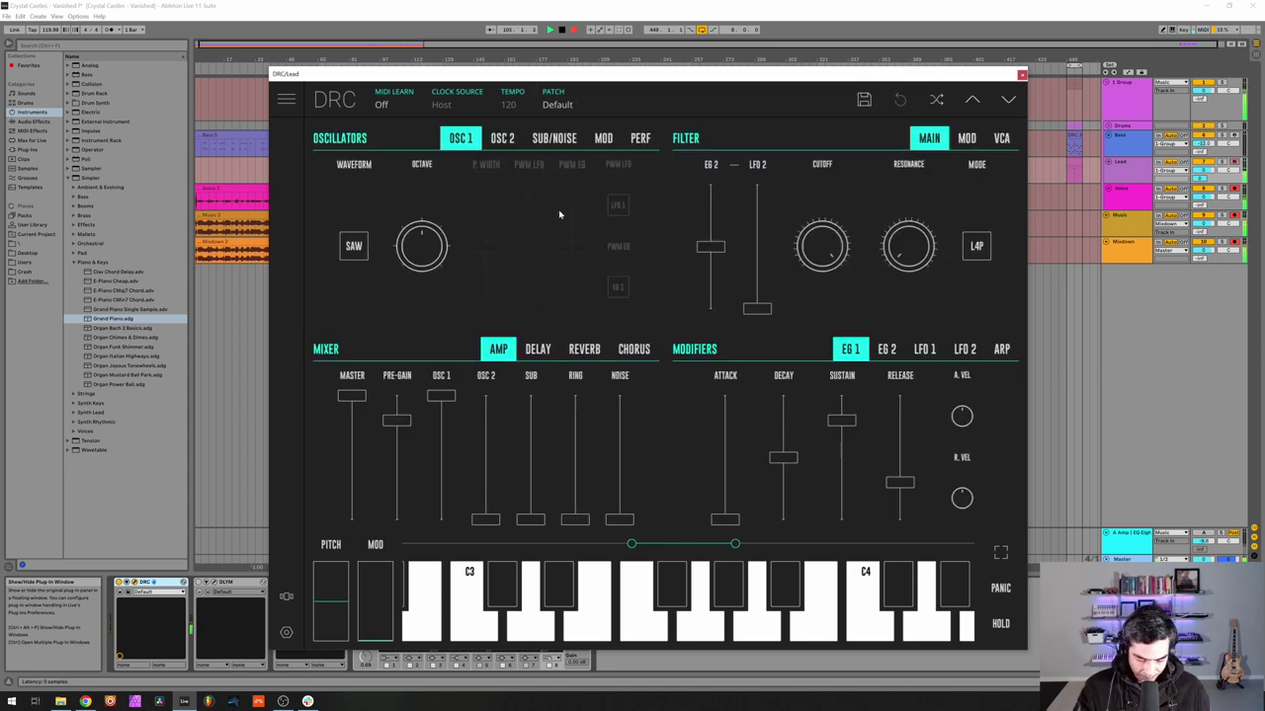
click(354, 247)
click(359, 245)
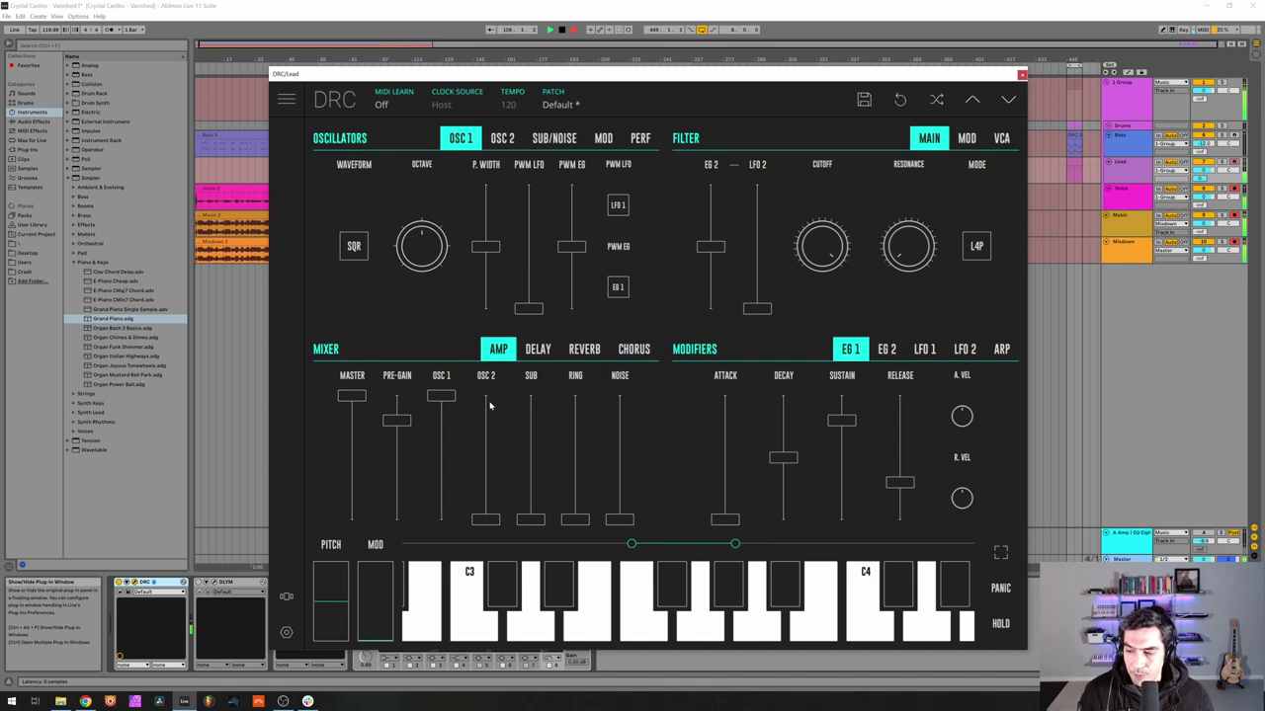
Bring OSC 2 to full level, detune it slightly upward, and nudge pre-gain up
drag(489, 423, 486, 376)
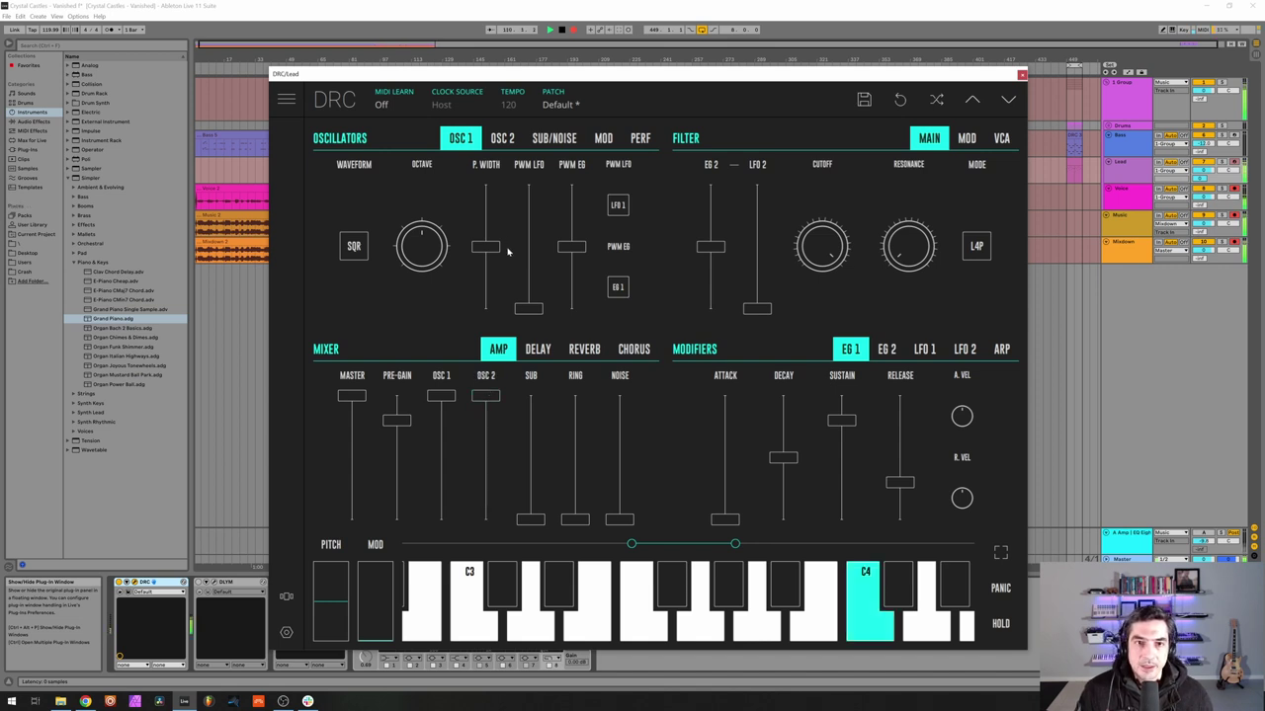
click(504, 140)
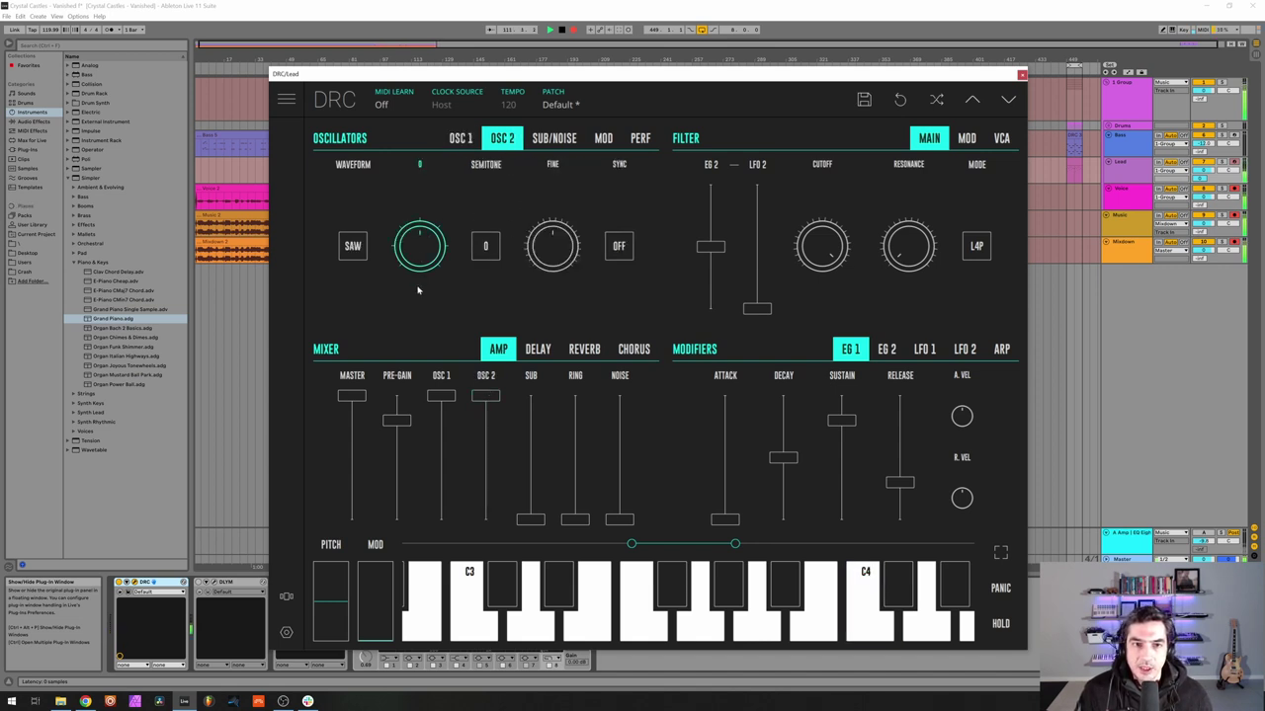
mouse_move(557, 256)
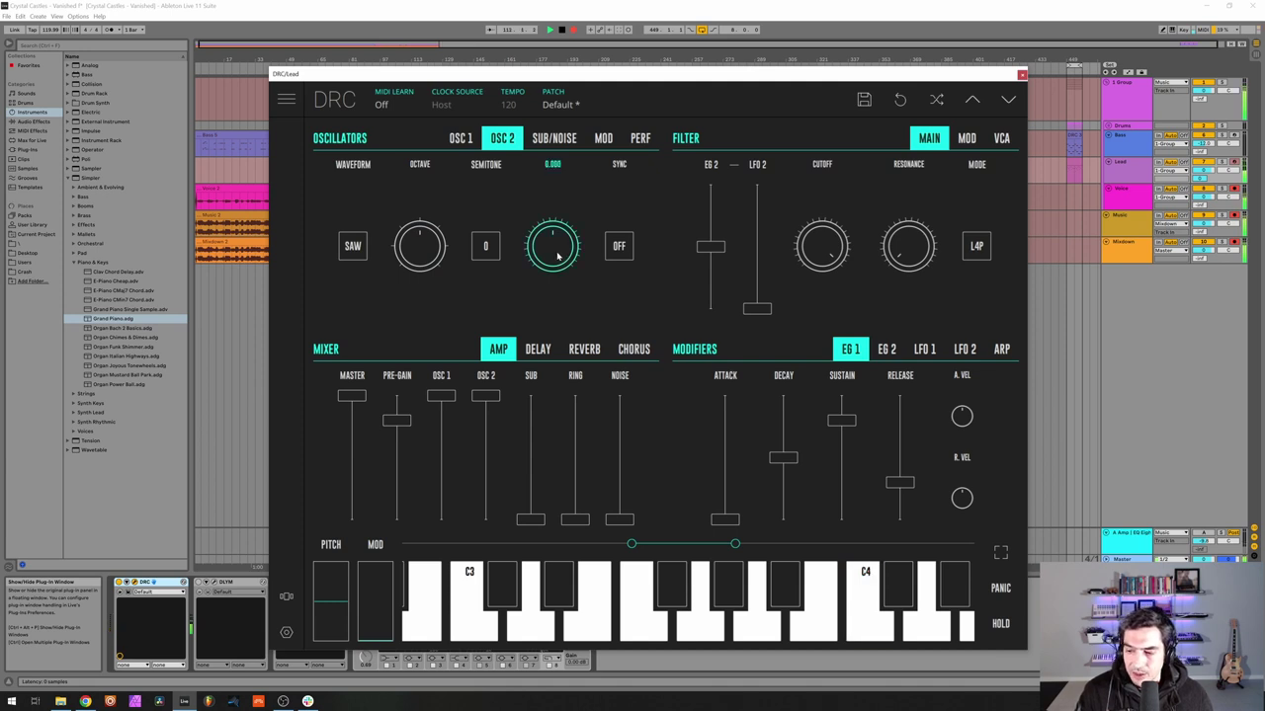
drag(568, 252, 578, 247)
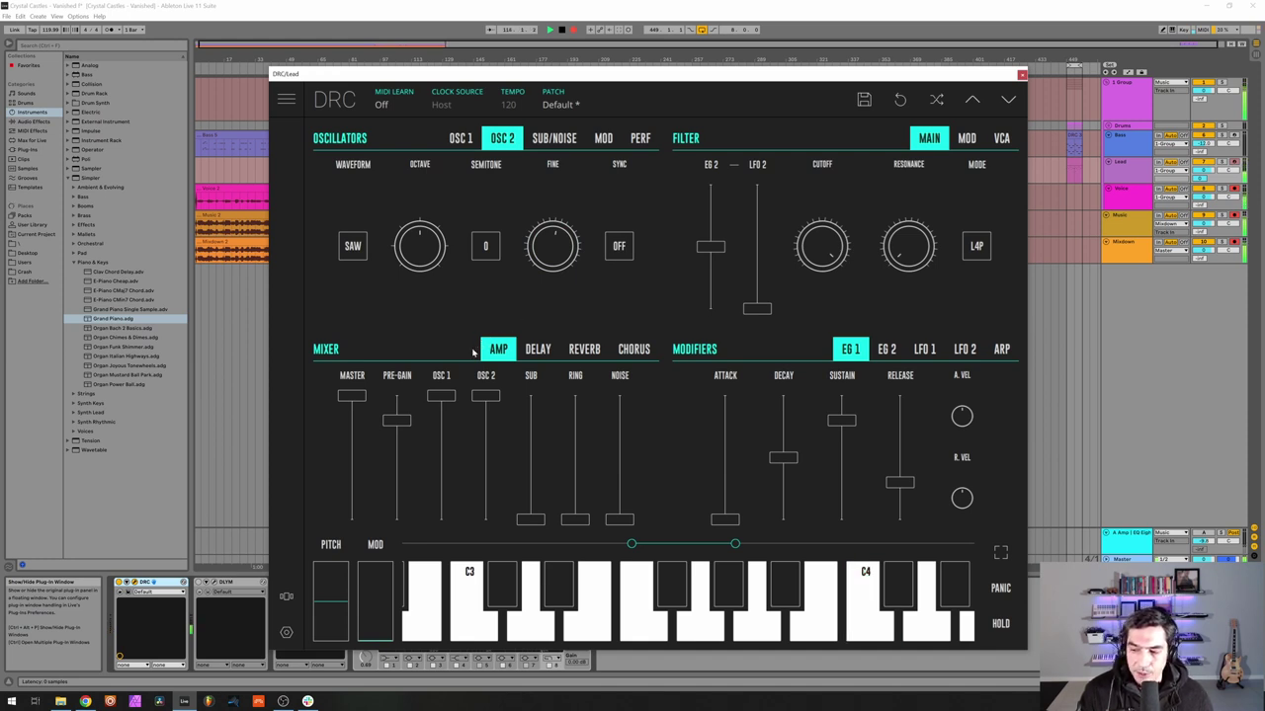
drag(394, 421, 398, 411)
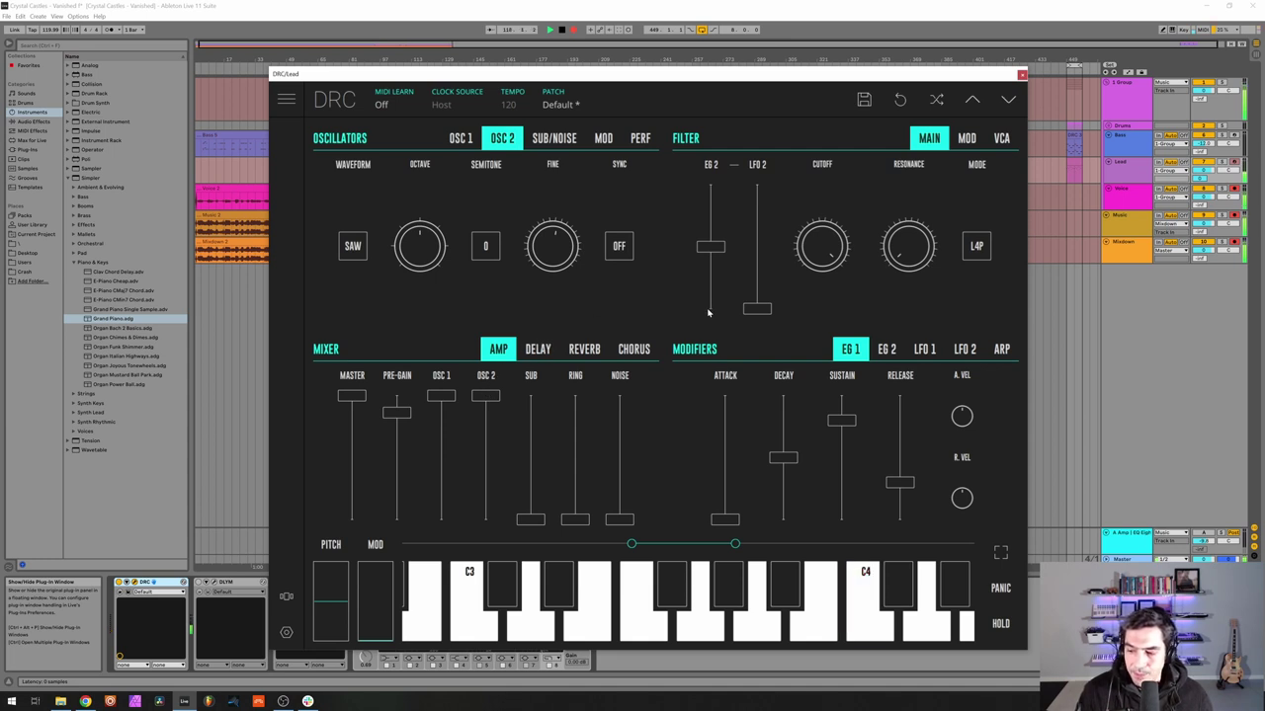
Adjust the filter cutoff and set the filter mode to L2P
click(816, 247)
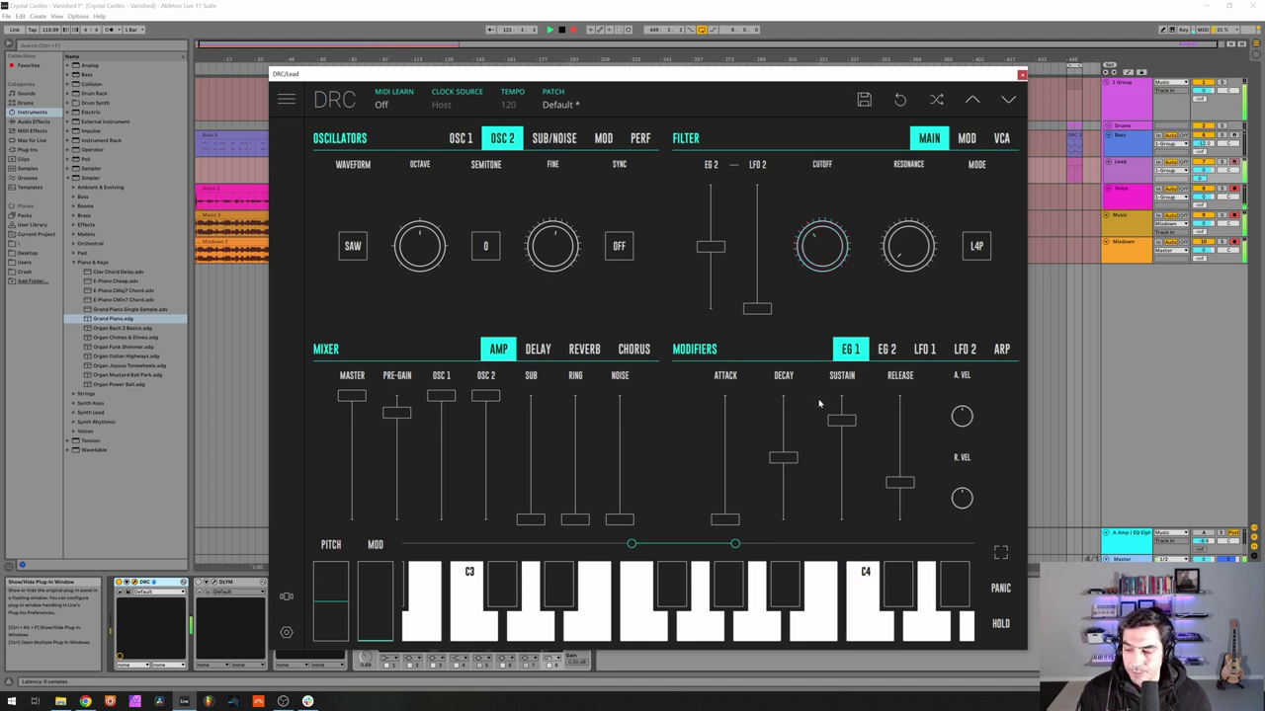
click(978, 245)
click(979, 239)
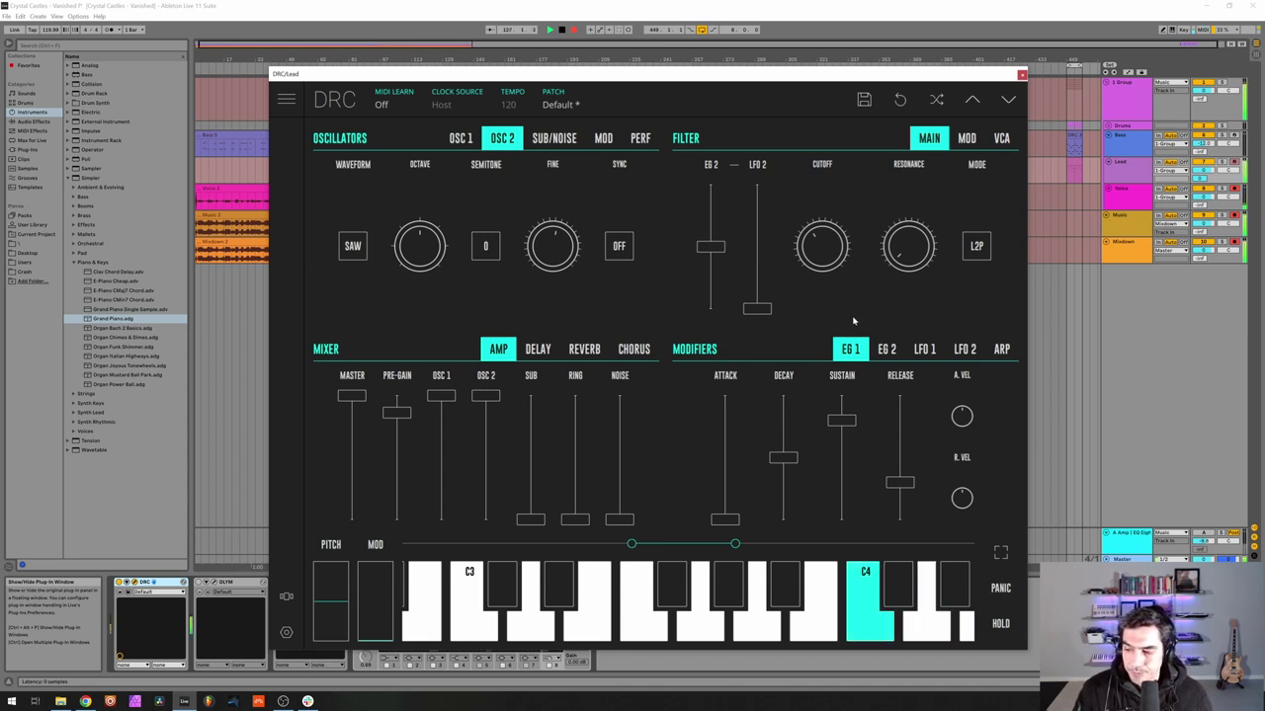
Adjust LFO 2's rate and set EG 1 as oscillator mod source 1 at 0.132
click(960, 351)
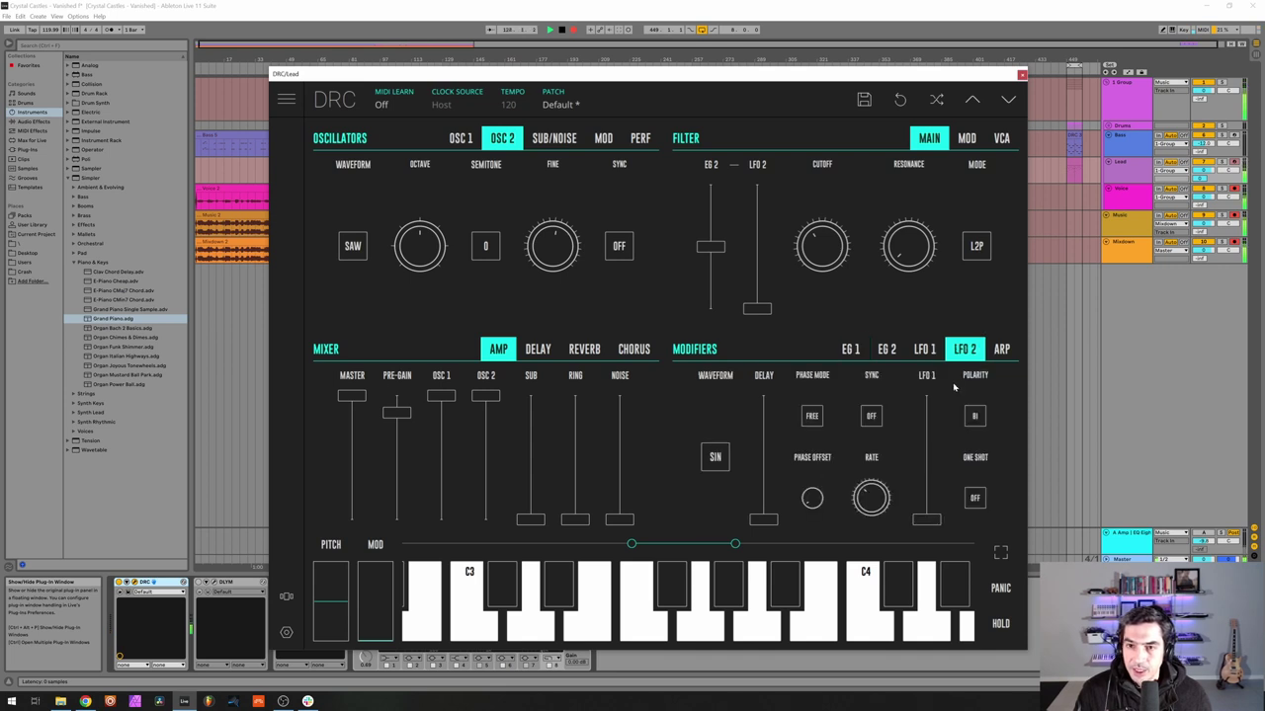
drag(869, 487, 867, 502)
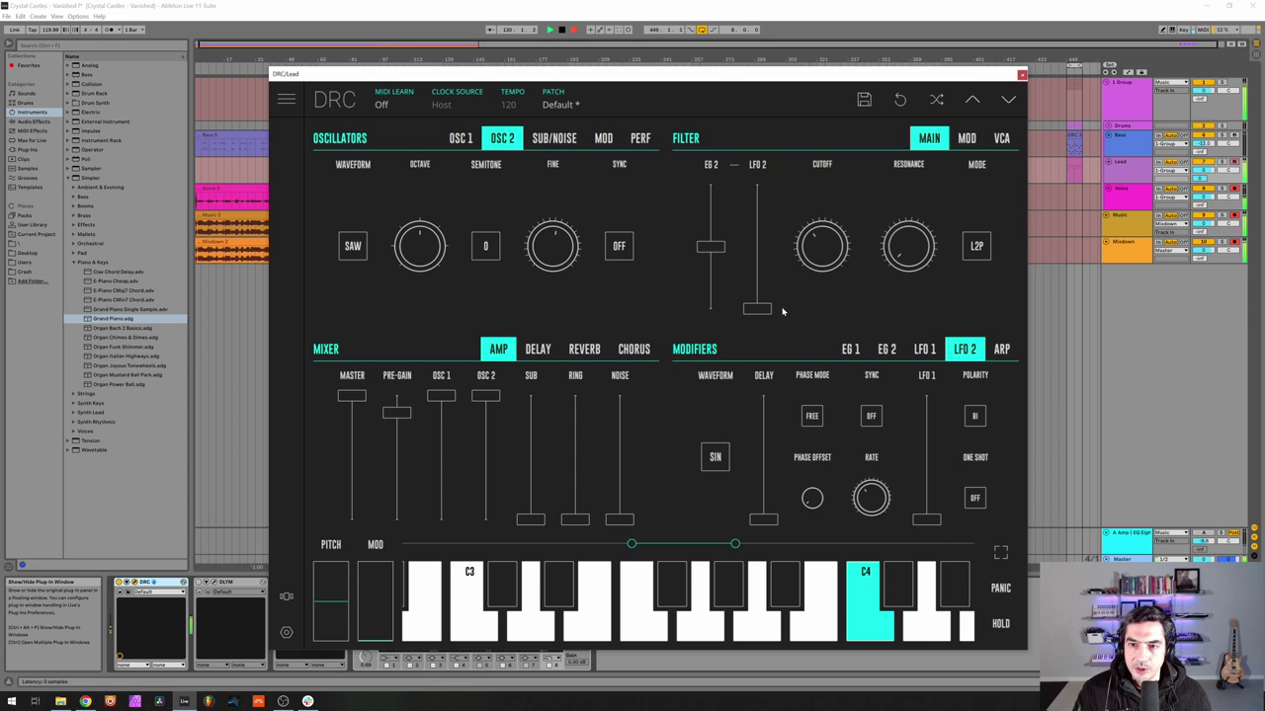
click(604, 138)
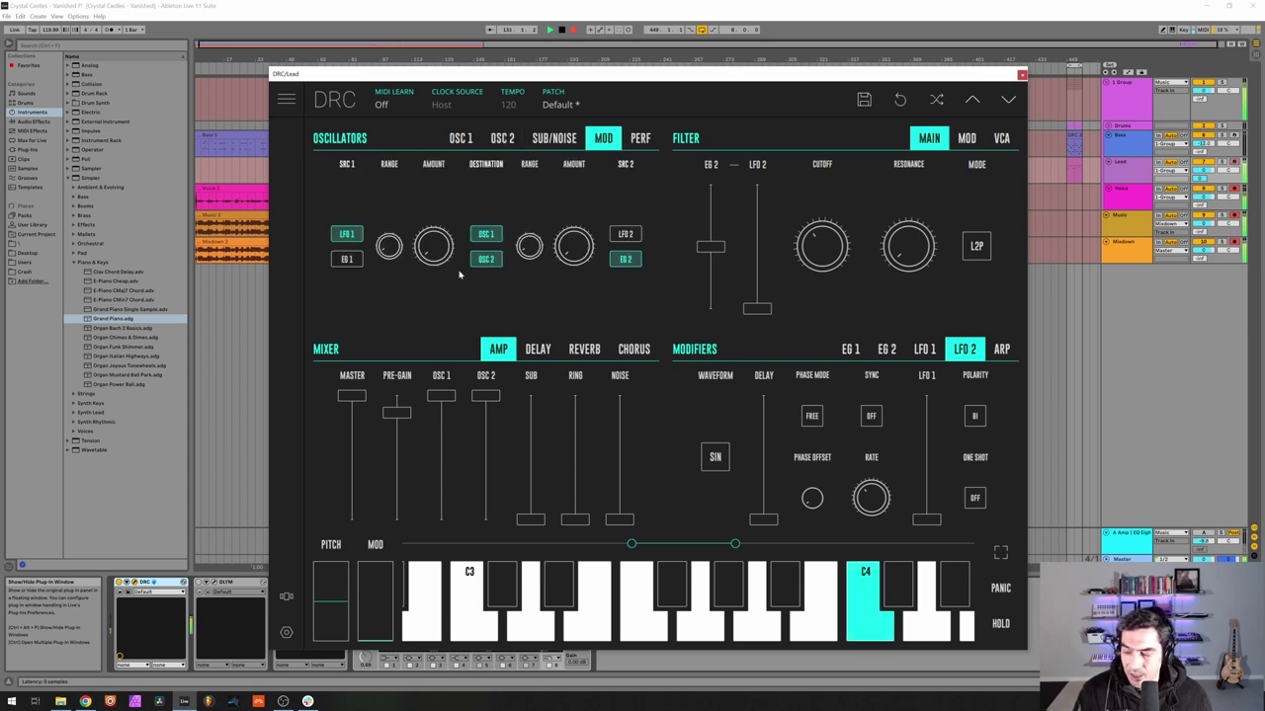
click(359, 243)
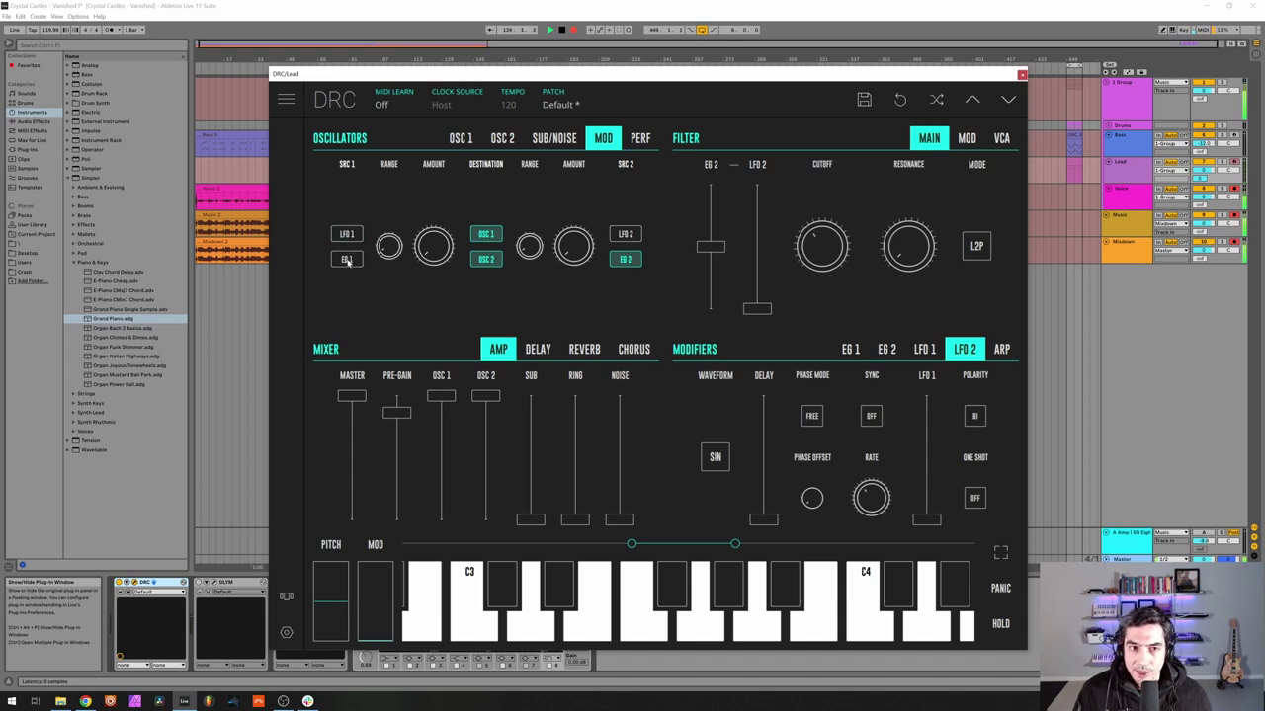
click(347, 260)
click(430, 255)
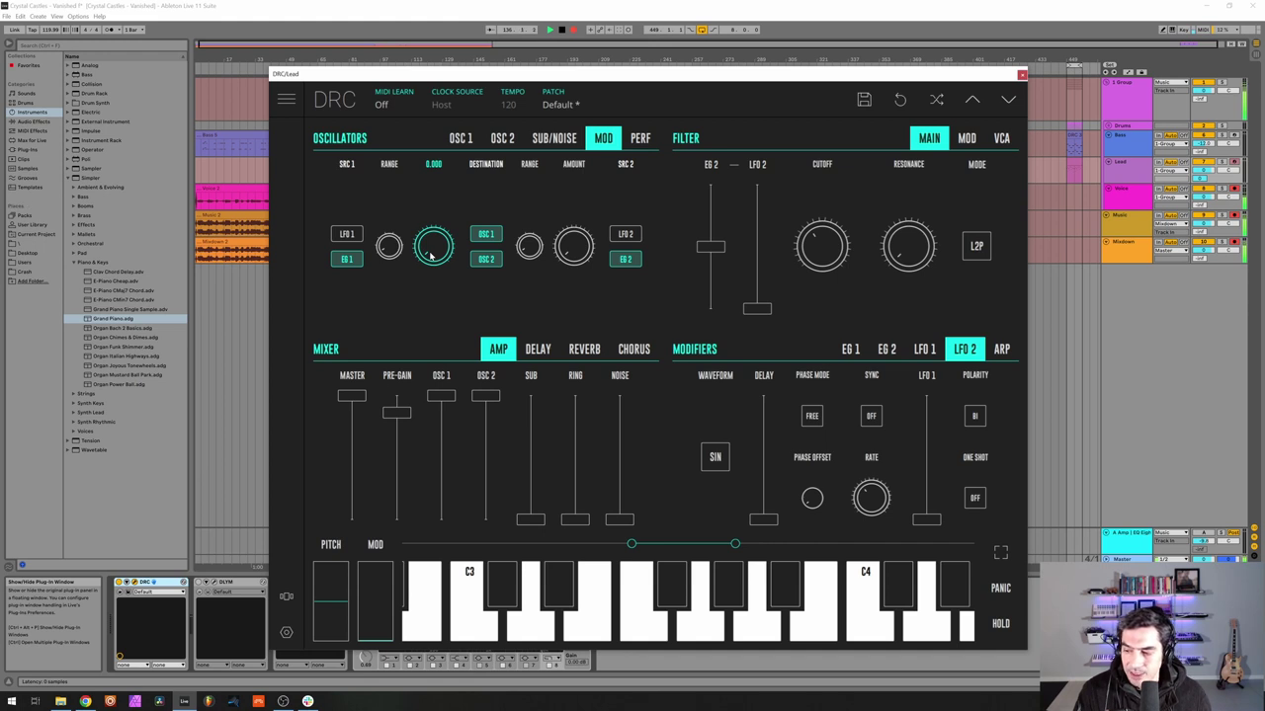
drag(430, 255, 422, 210)
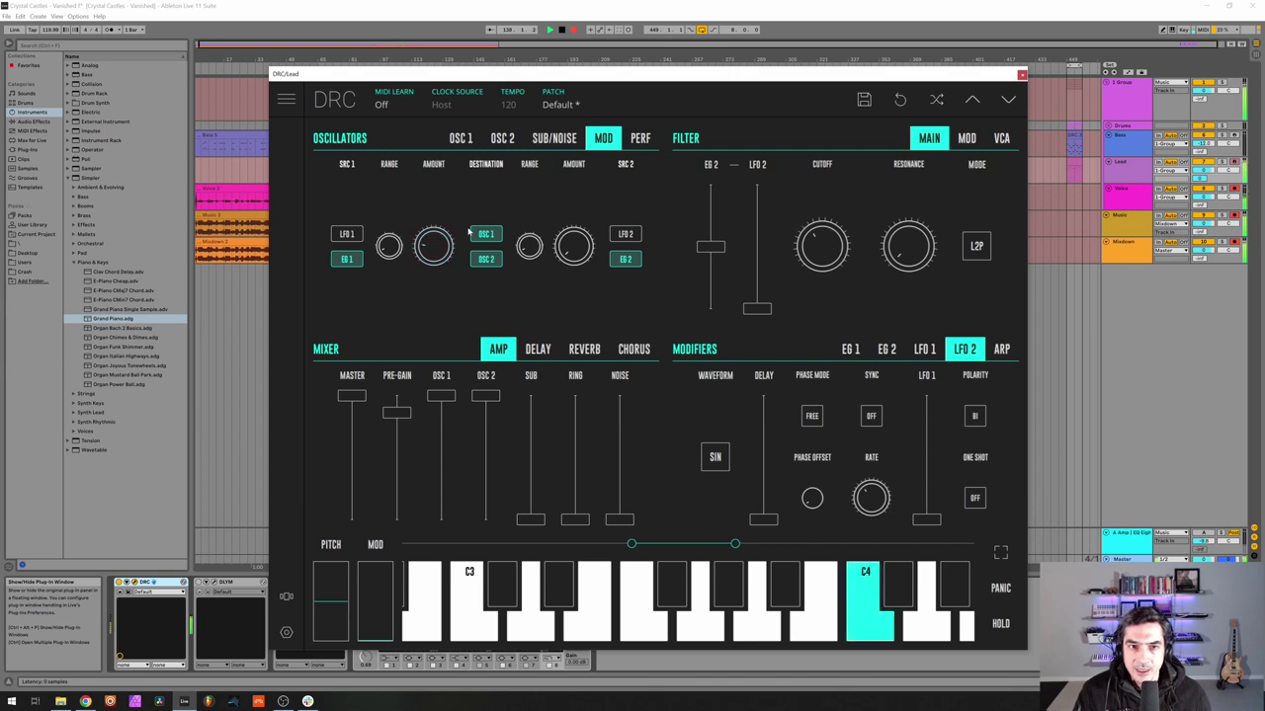
Make LFO 2 the second mod source with amount 0.260
click(620, 230)
click(624, 260)
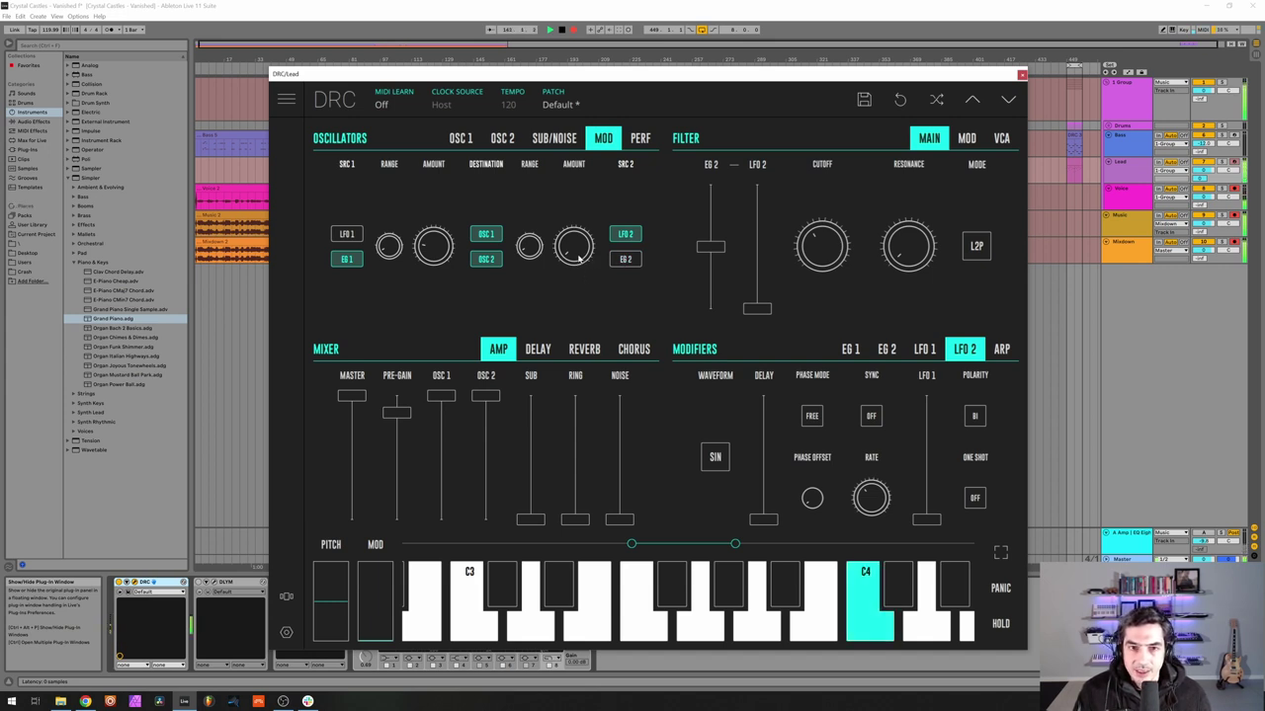
drag(576, 247, 576, 247)
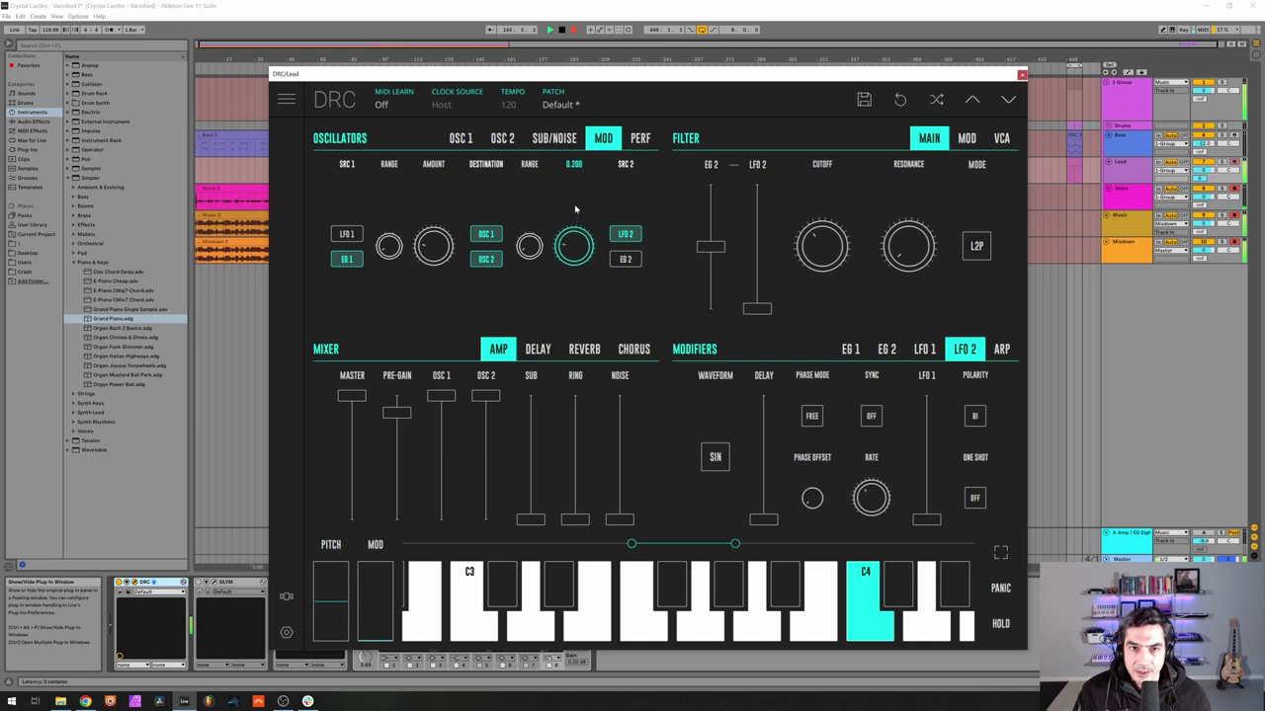
drag(575, 203, 578, 192)
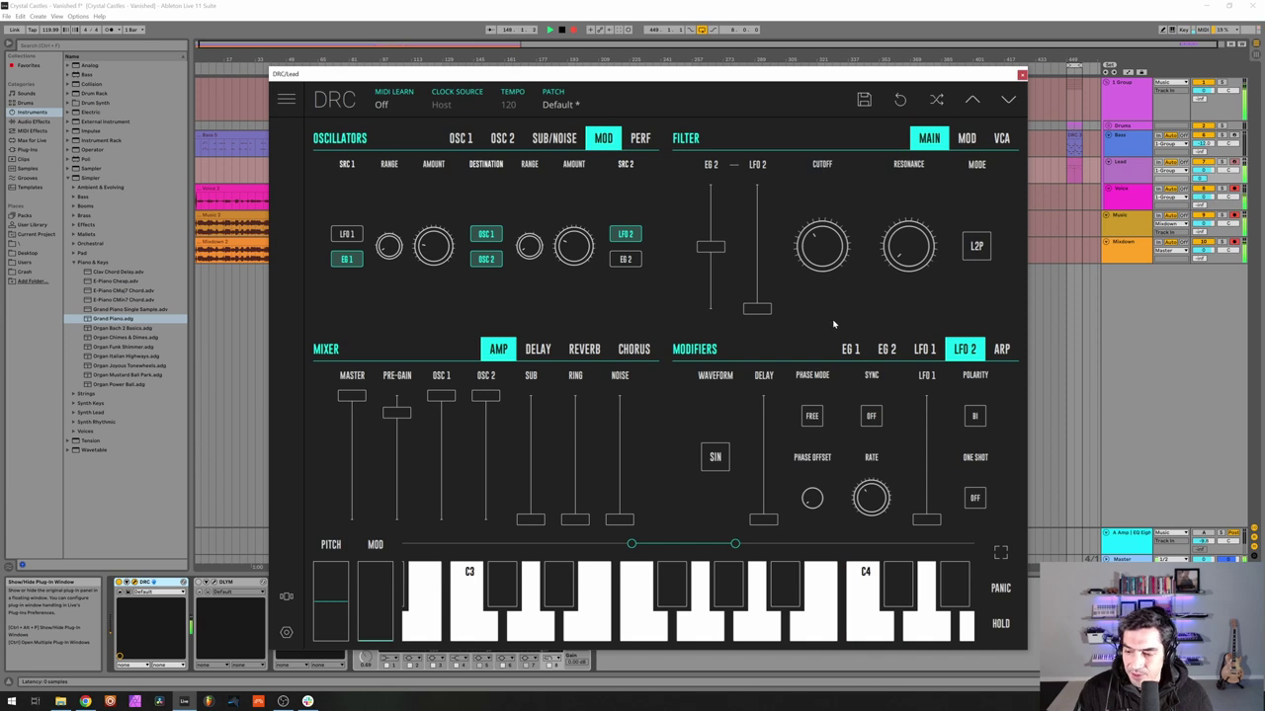
Set EG 1 decay to maximum and sustain to 0.452, and drop EG 2 sustain to zero
click(850, 351)
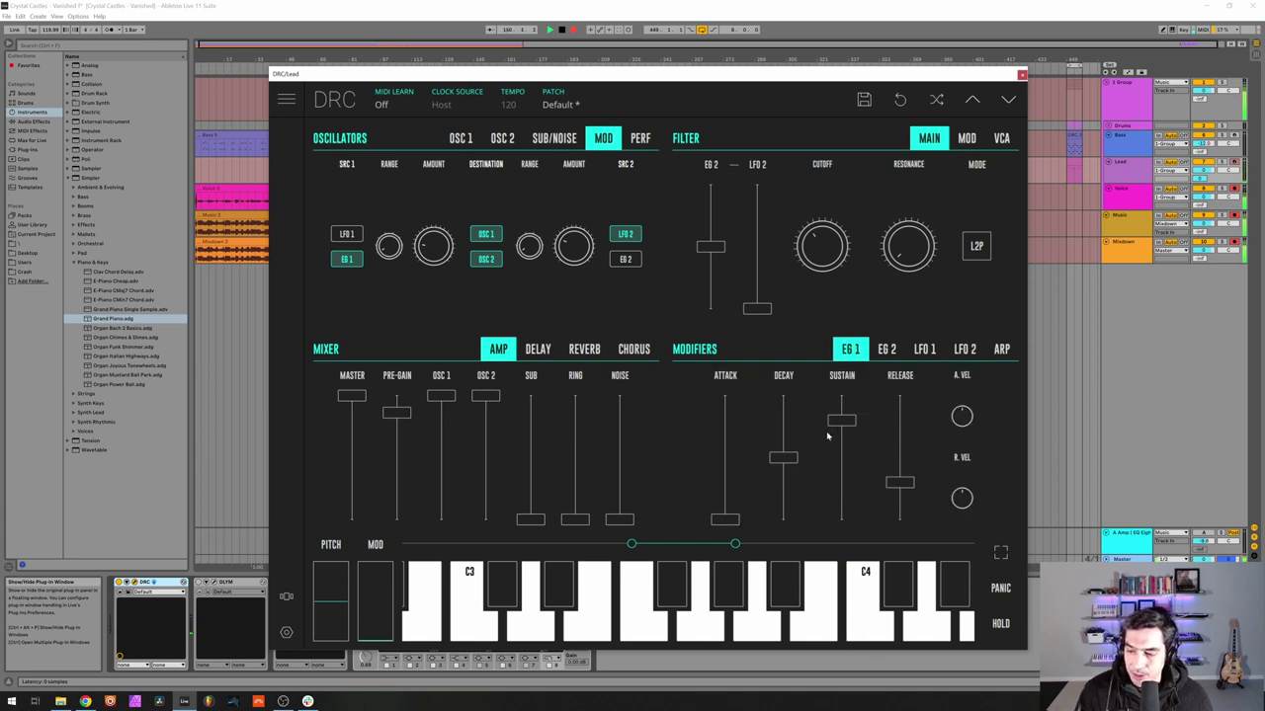
drag(784, 457, 843, 489)
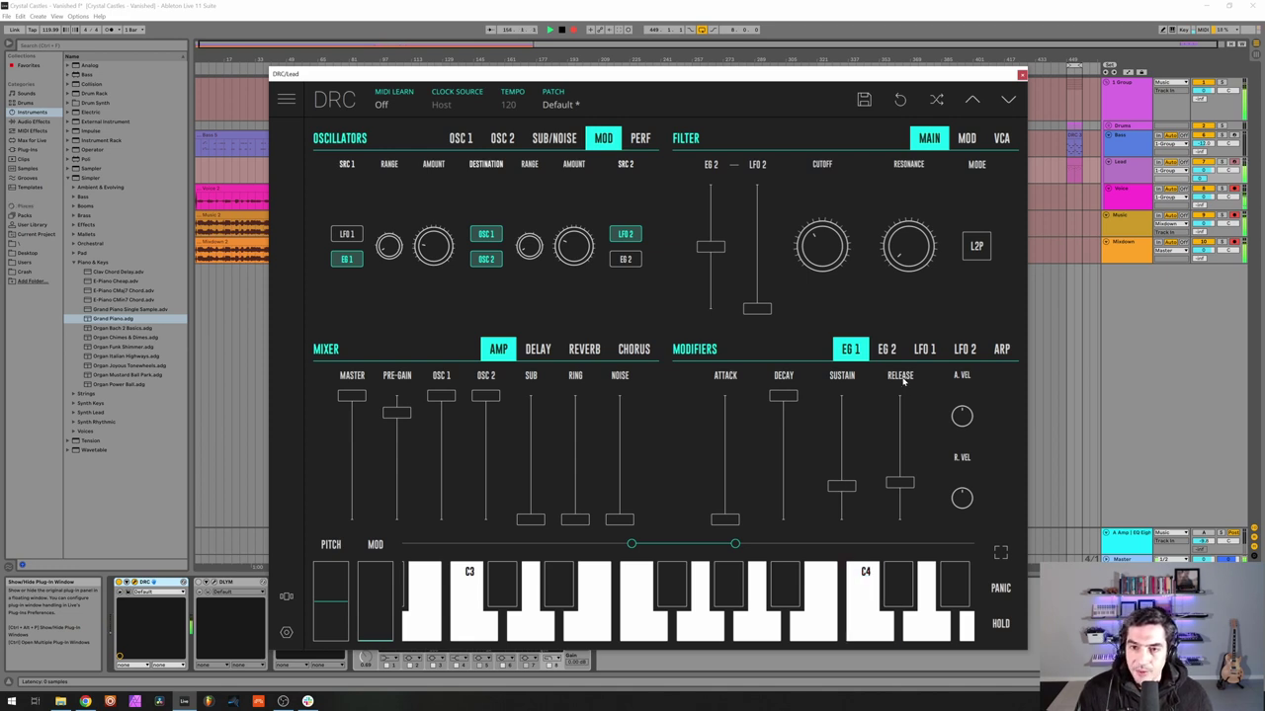
click(886, 349)
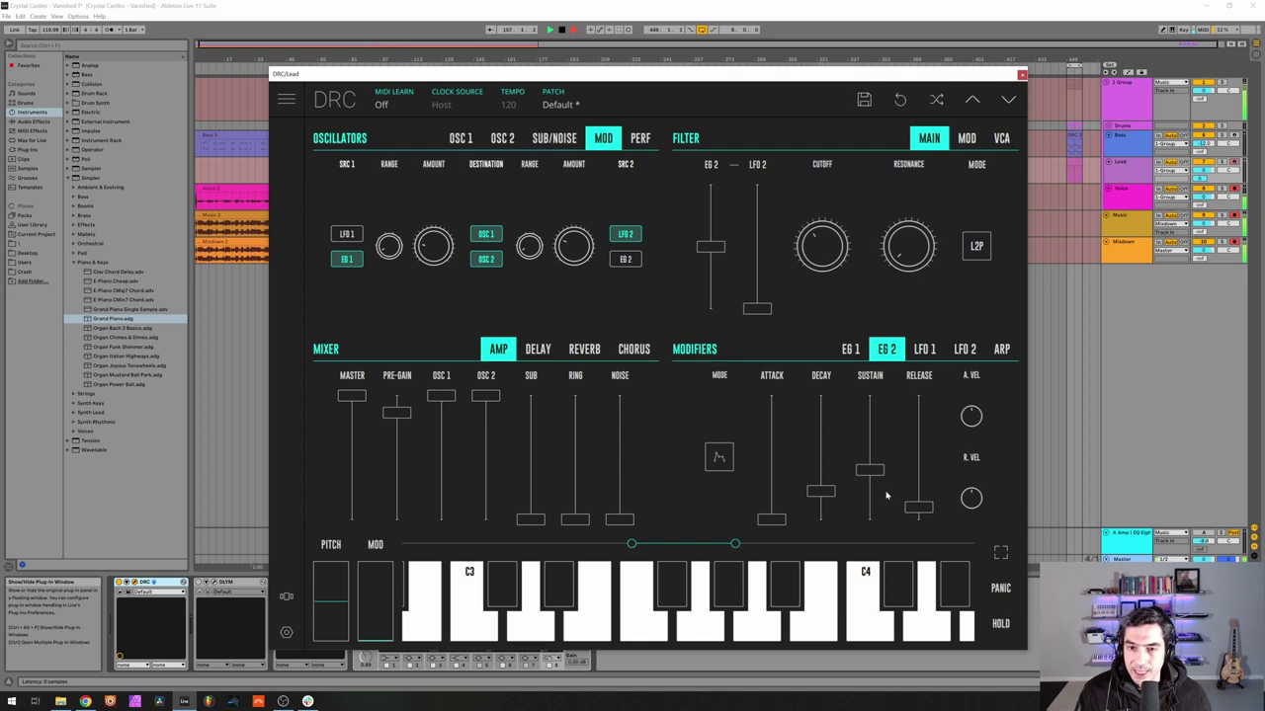
drag(869, 492, 865, 515)
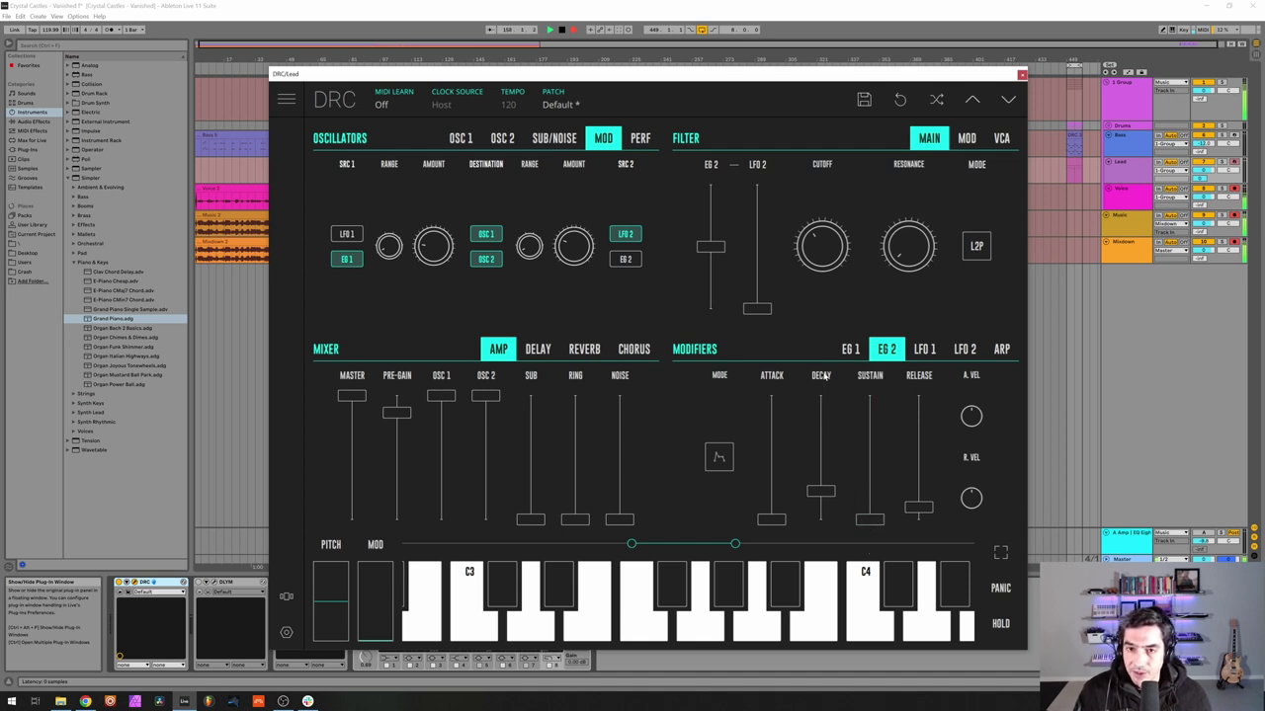
mouse_move(828, 380)
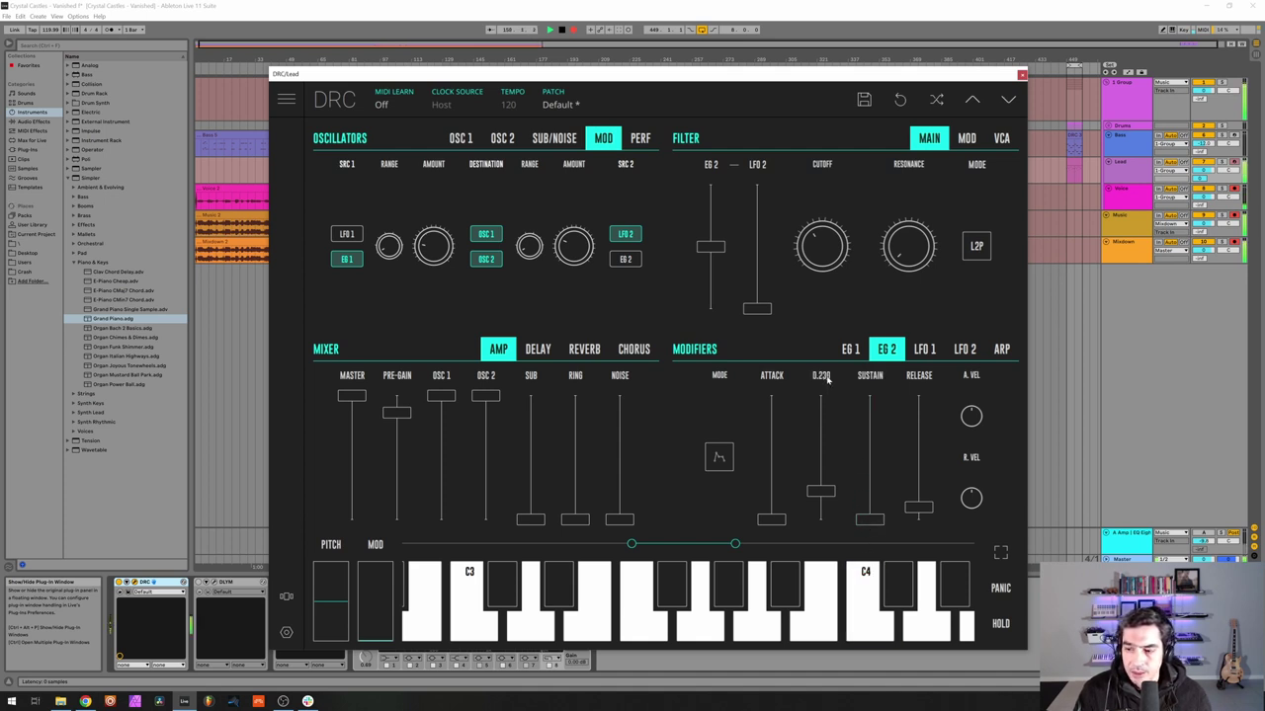
mouse_move(919, 377)
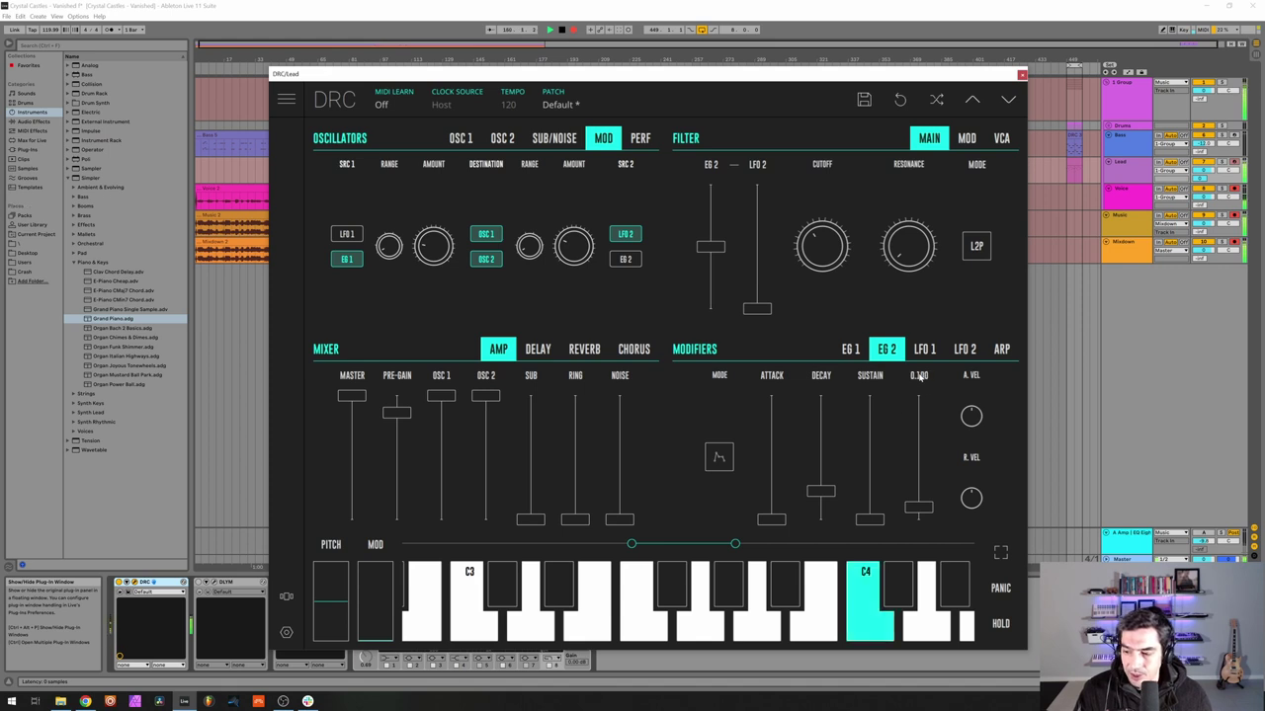
Set reverb amount to 0.262, decay to 0.750, and nudge modulation up slightly
click(584, 349)
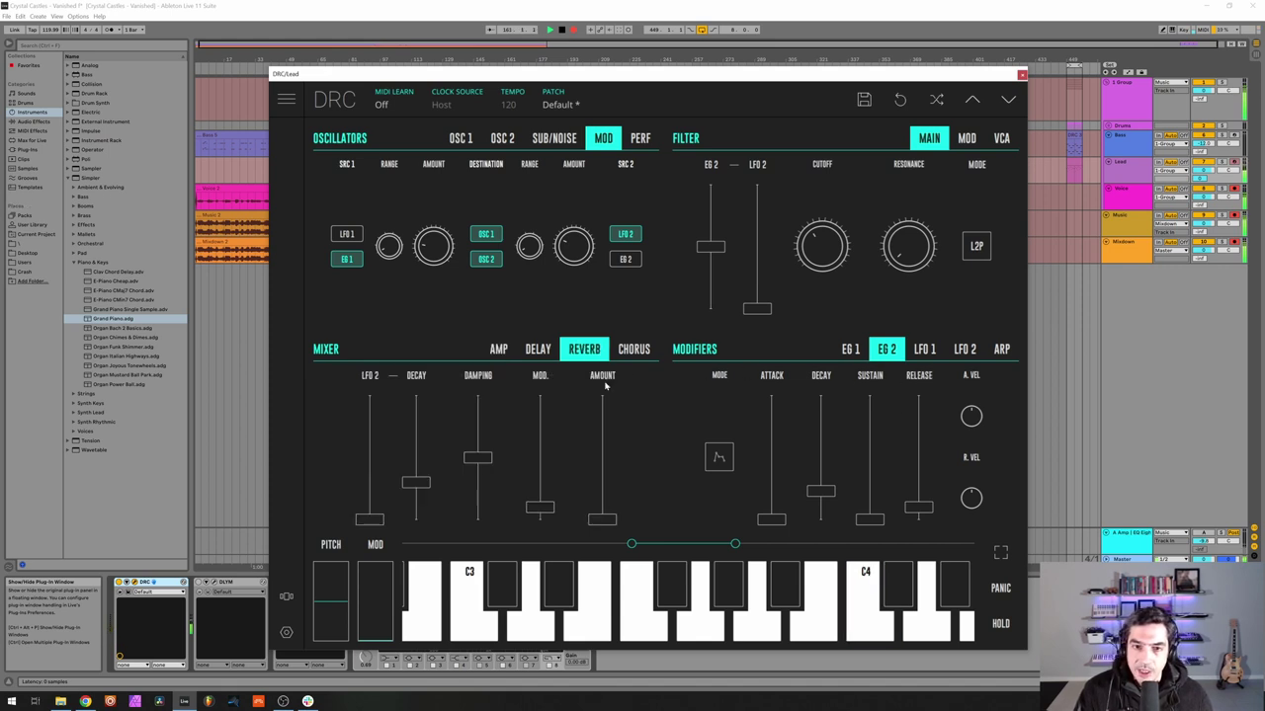
click(607, 493)
drag(607, 493, 607, 488)
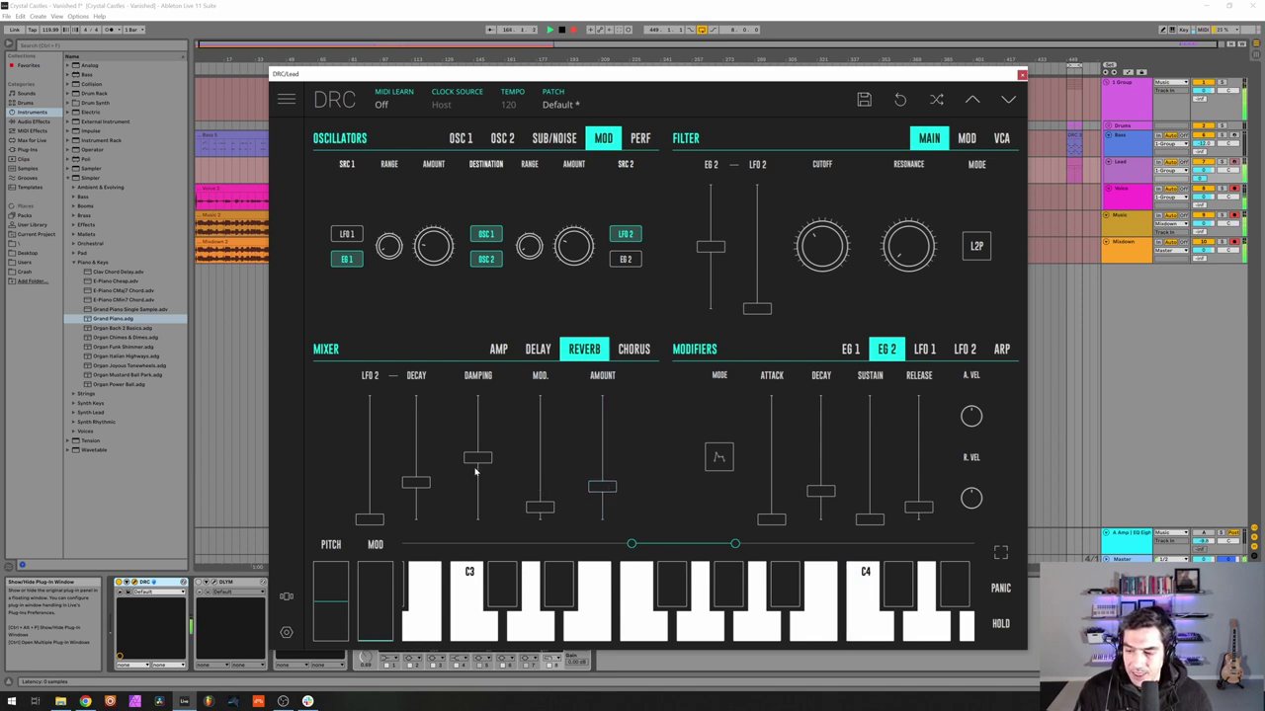
drag(425, 447, 421, 425)
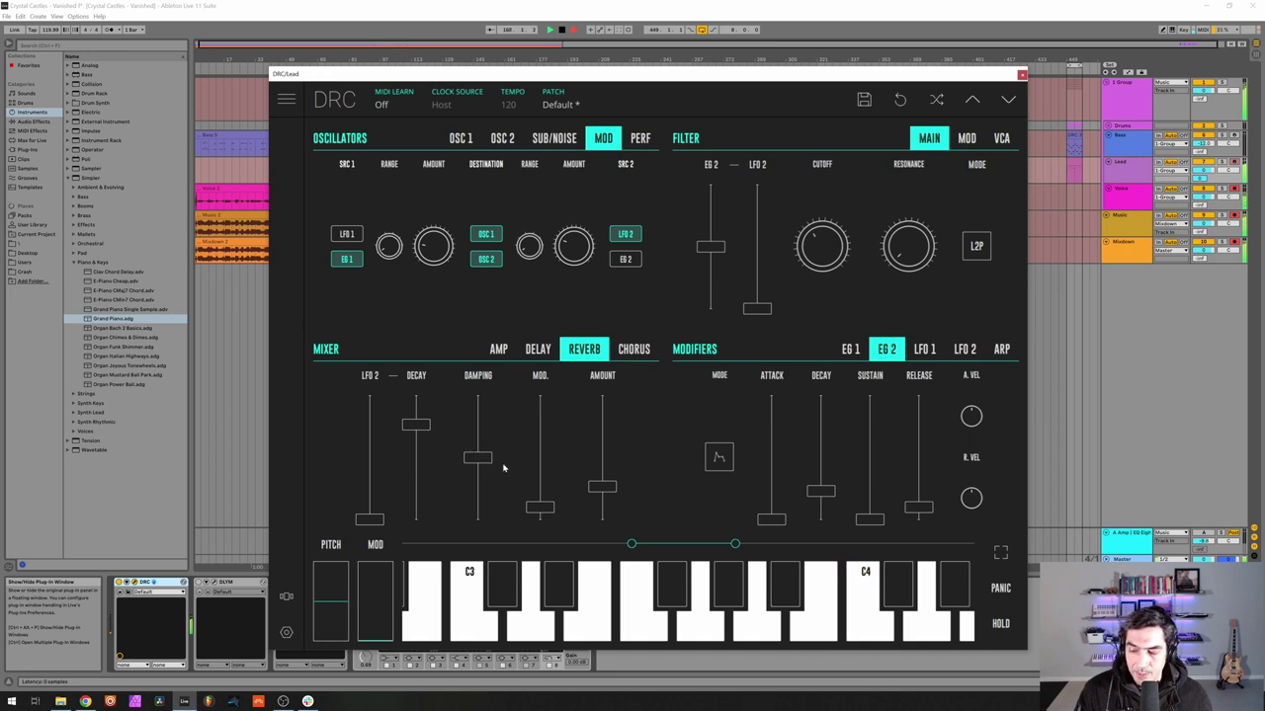
drag(533, 484, 535, 482)
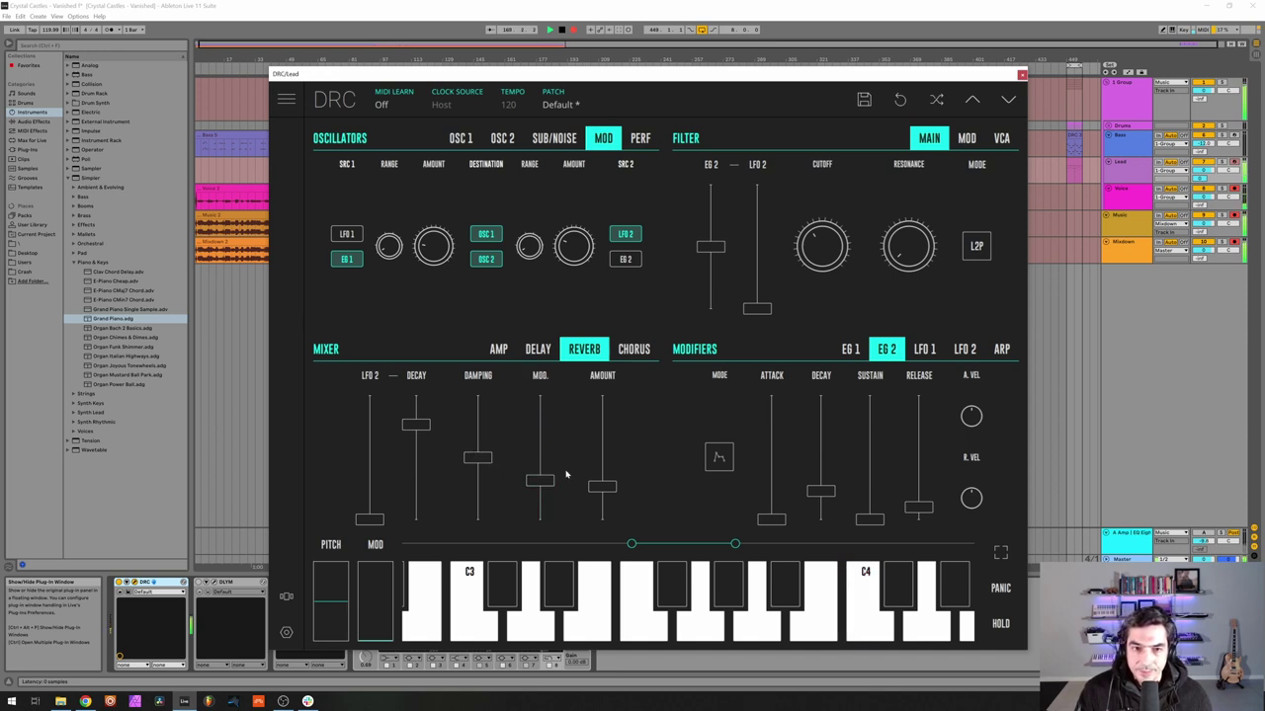
Close the DRC synth and look over the DLYM delay settings before closing them
click(1022, 75)
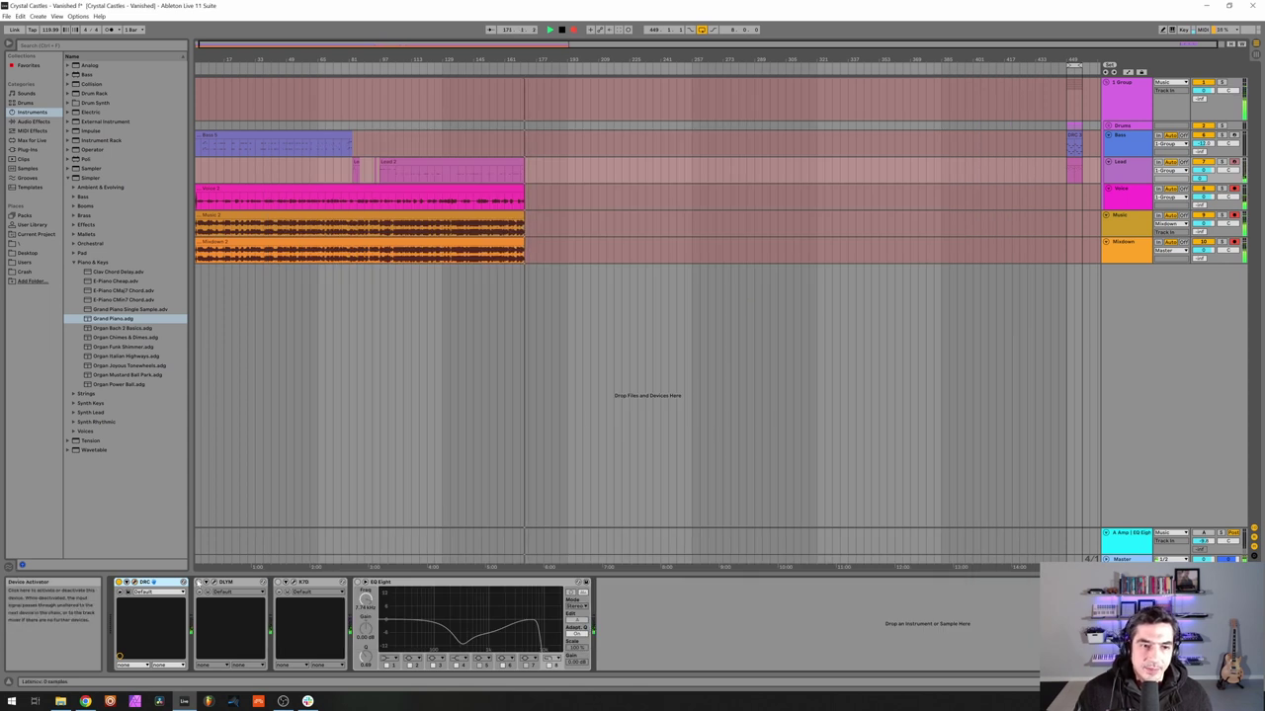
click(213, 584)
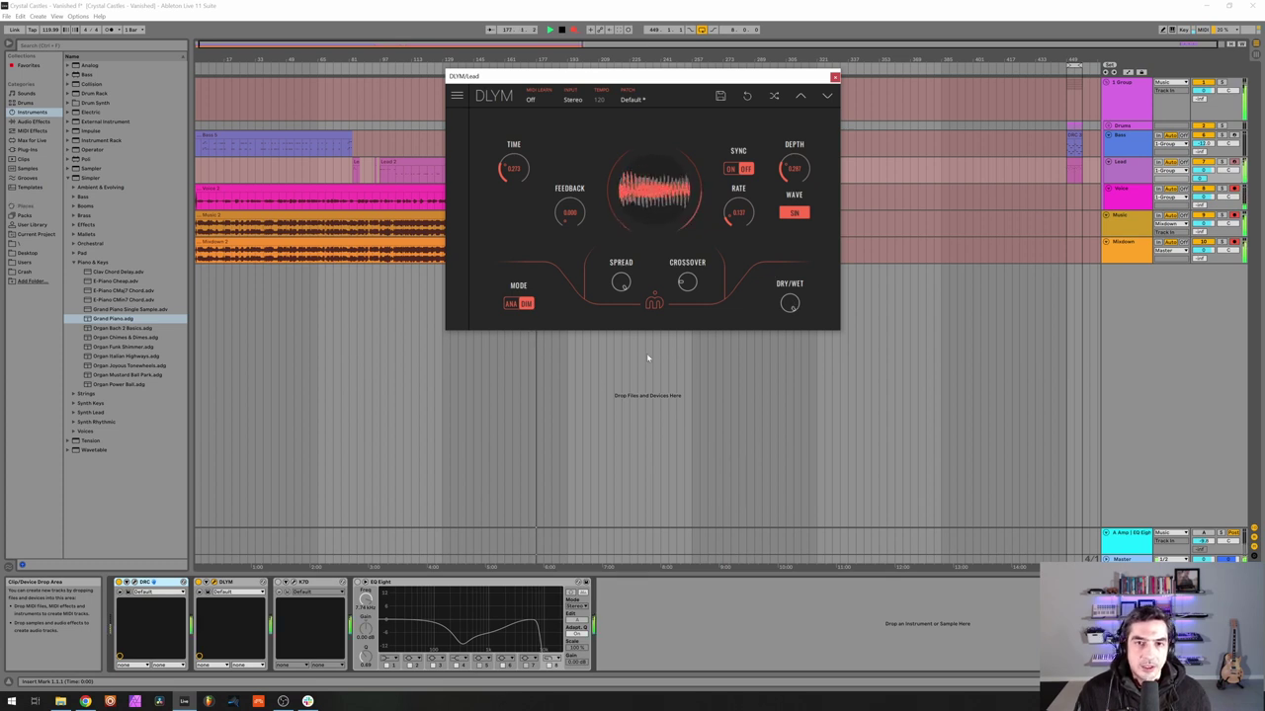
click(835, 76)
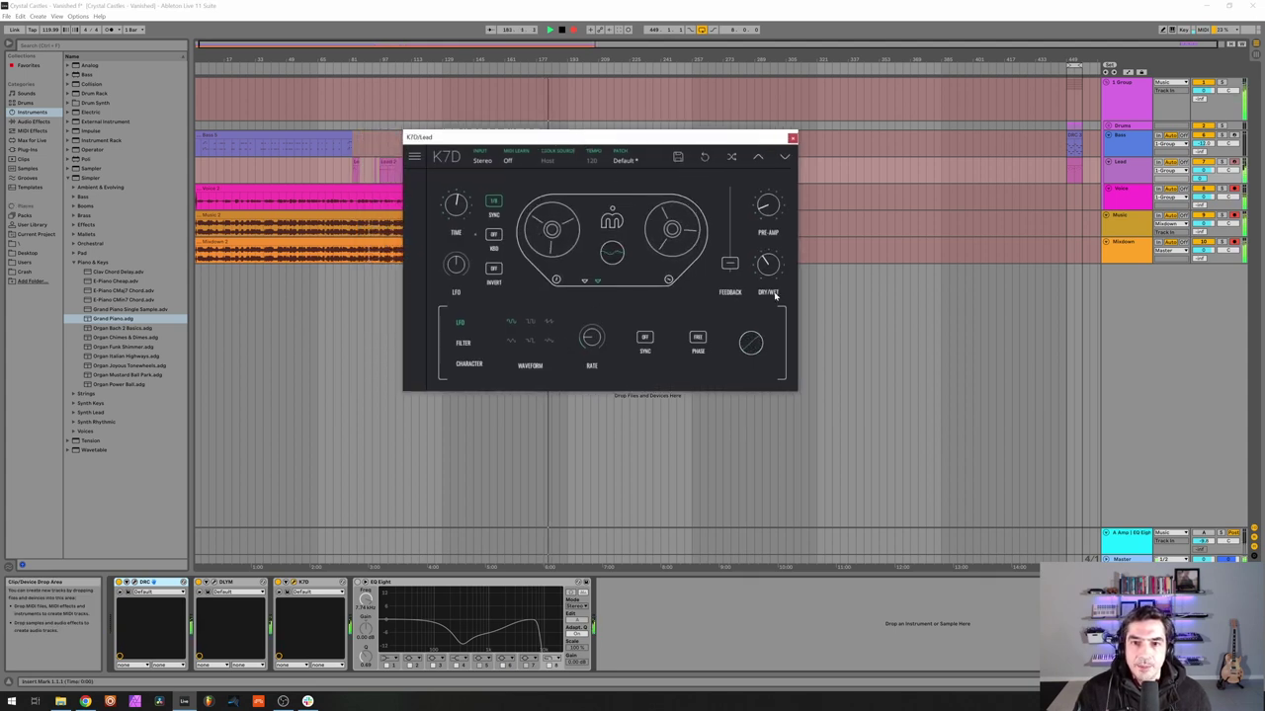
Check K7D's Character settings (Spread, Stereo Width, Wow, Flutter), then close the tape plug-in
mouse_move(775, 296)
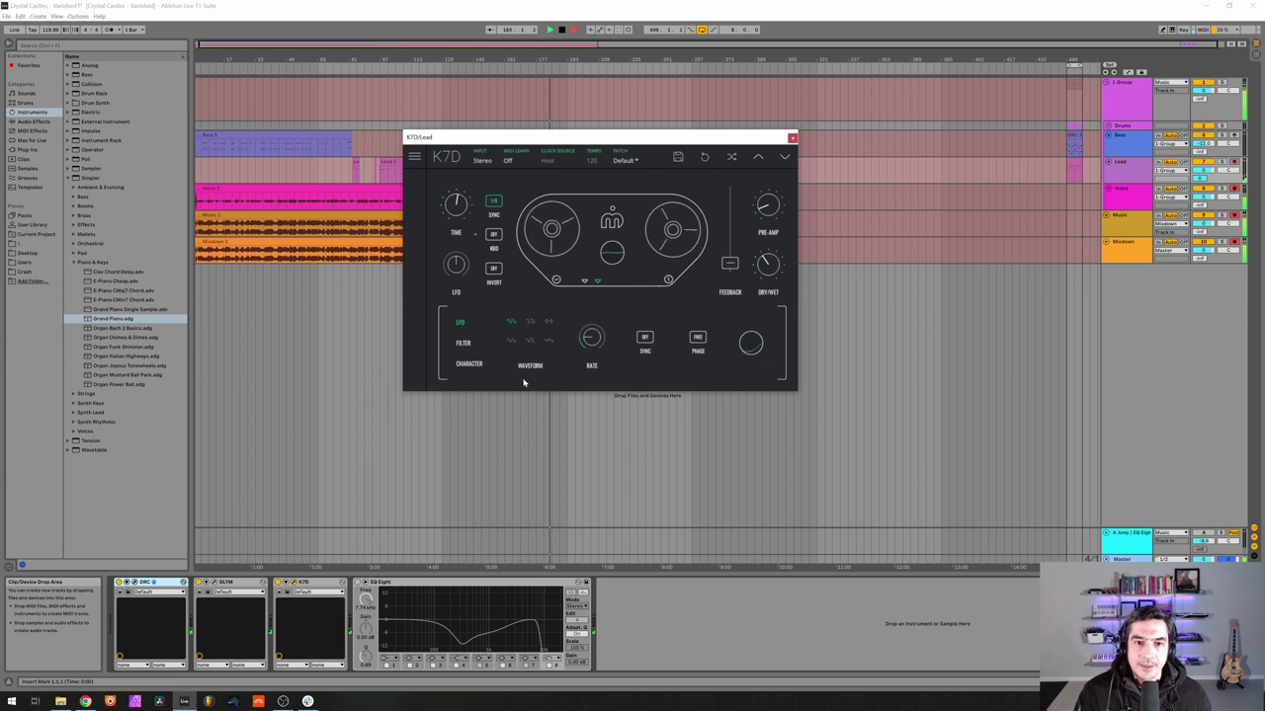
click(468, 364)
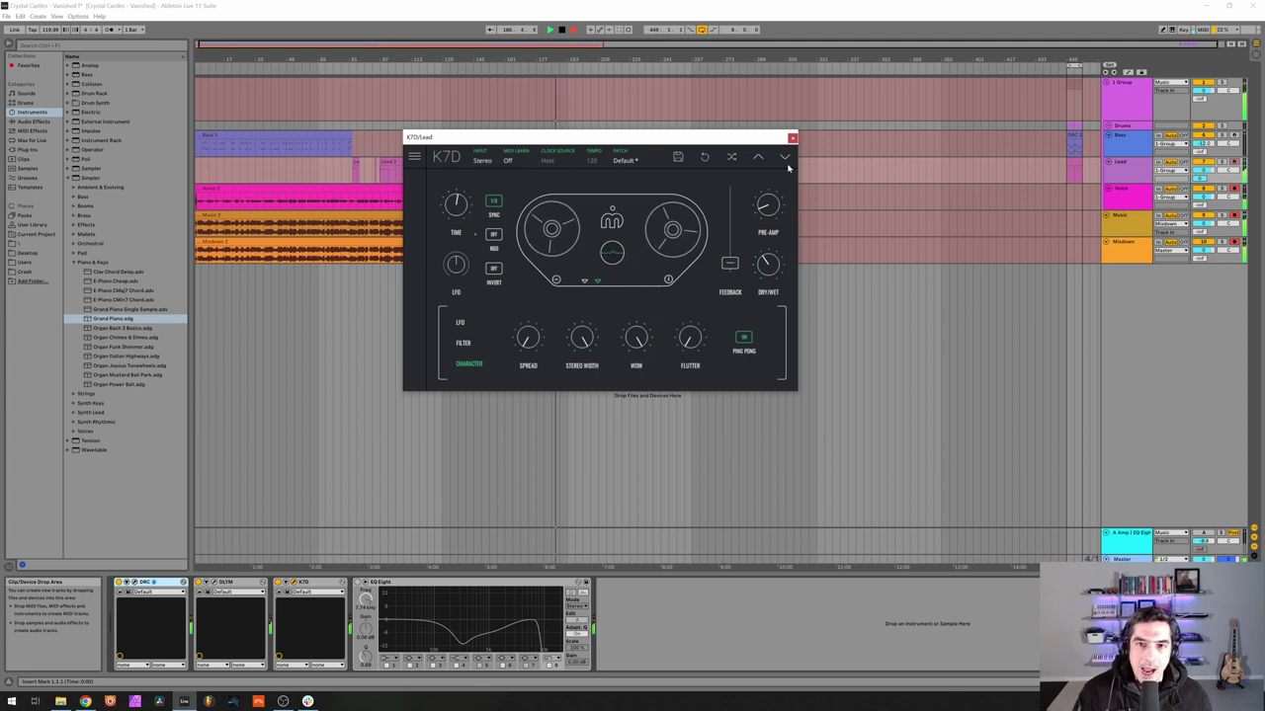
click(792, 137)
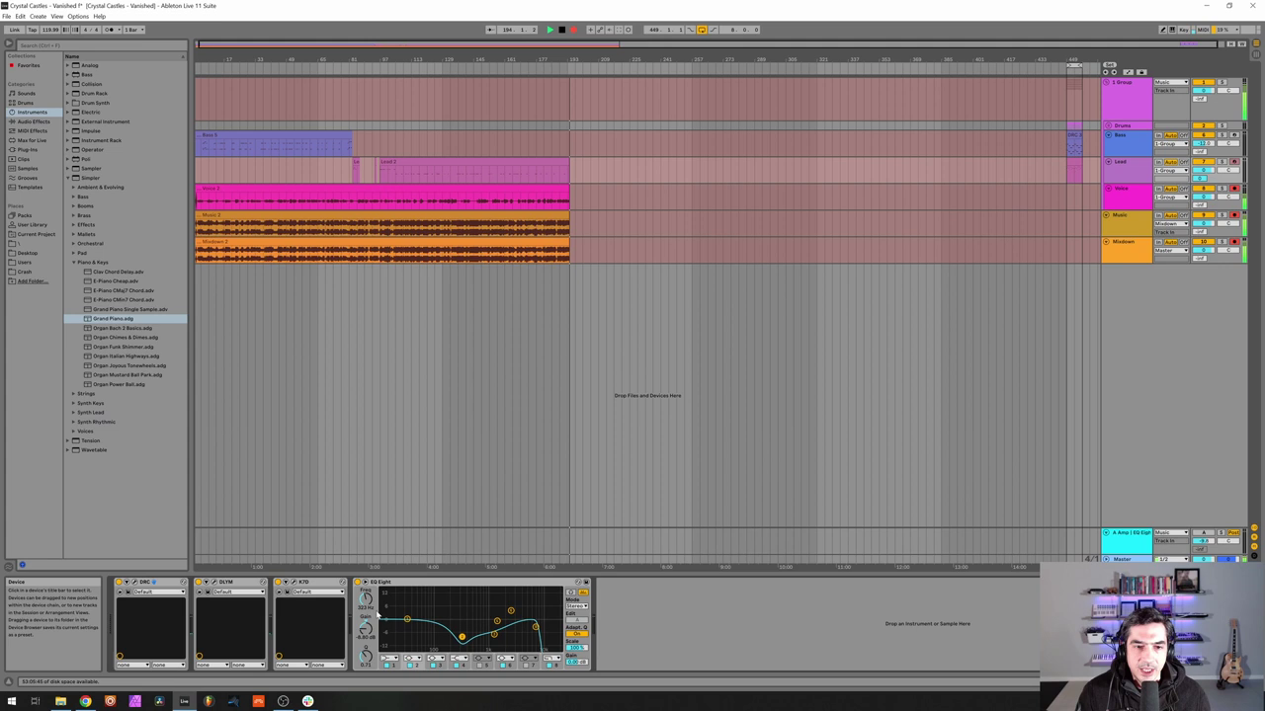
click(496, 623)
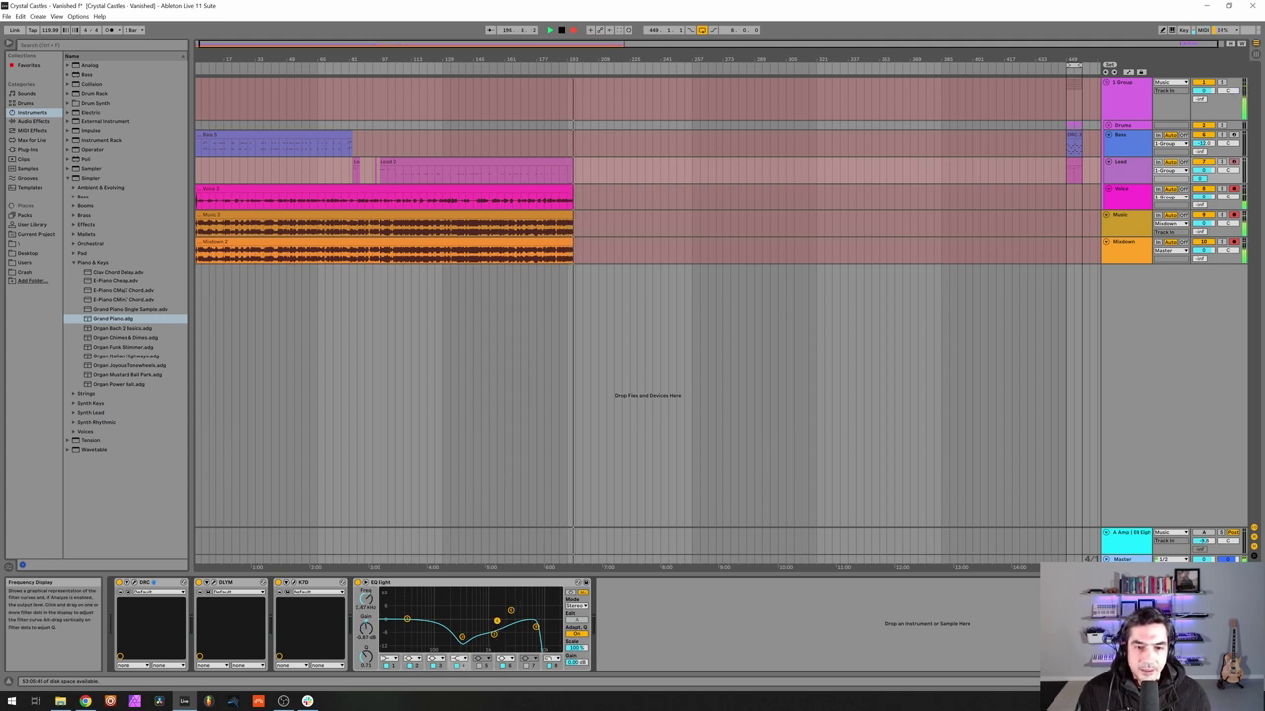
click(495, 633)
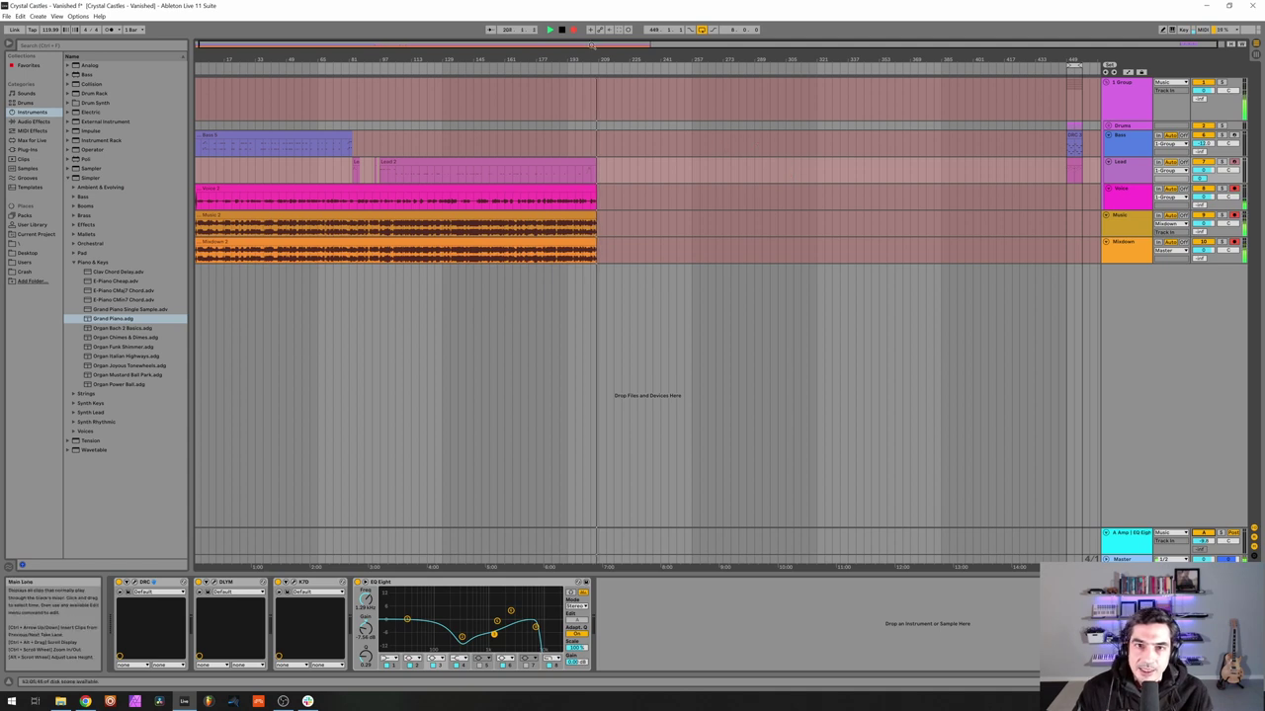
Select a time range across the tracks and start Arrangement recording
click(1092, 302)
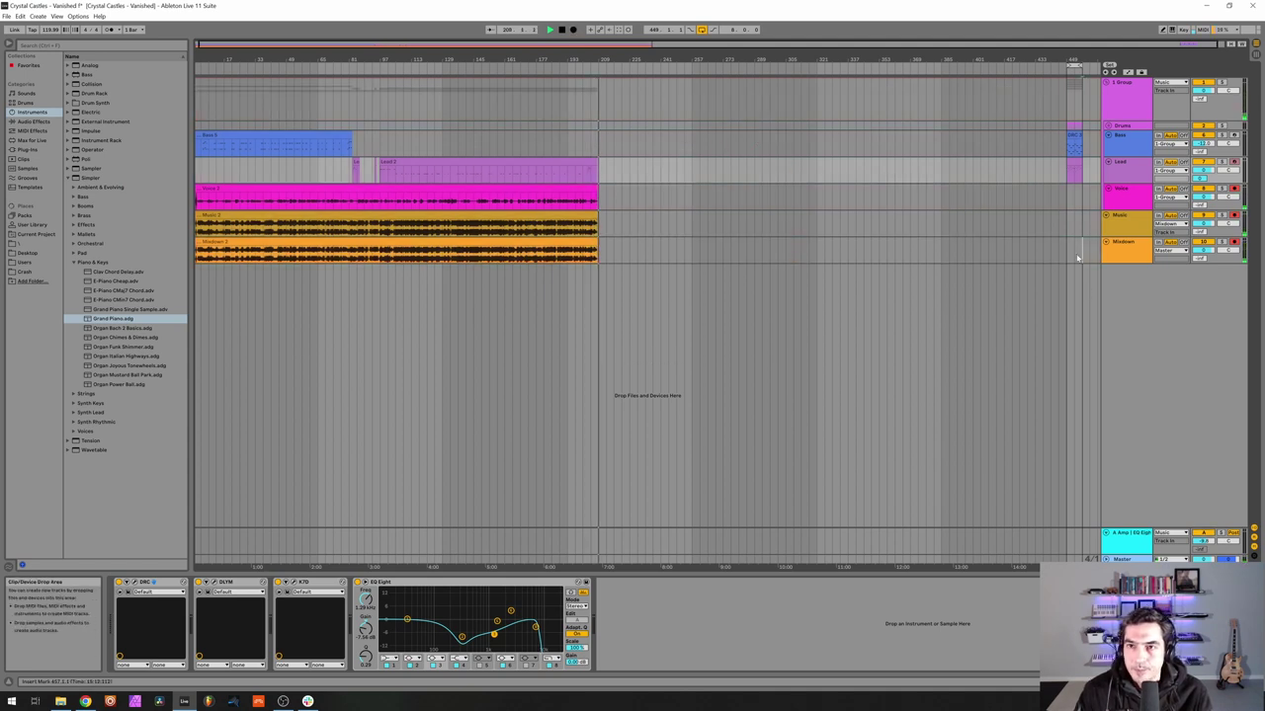
drag(1077, 255, 617, 149)
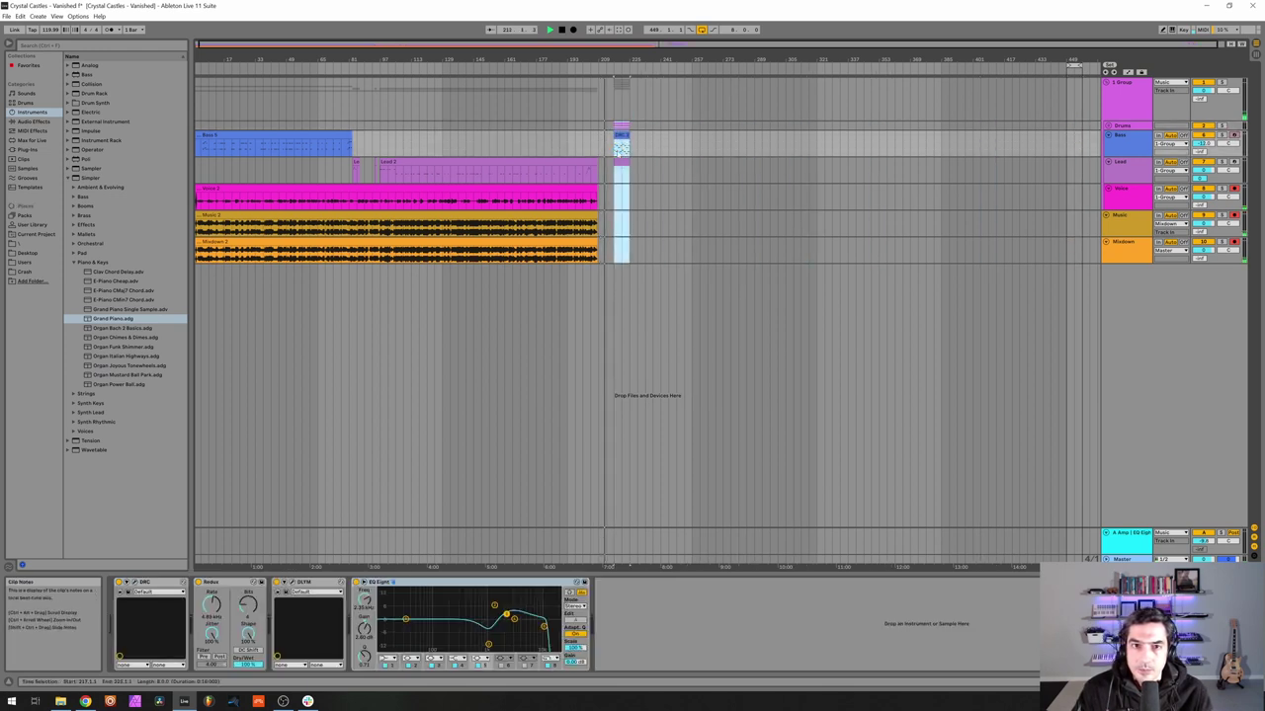
click(573, 30)
Zoom into the recording region and toggle record-arm on the Voice track
drag(640, 60, 640, 74)
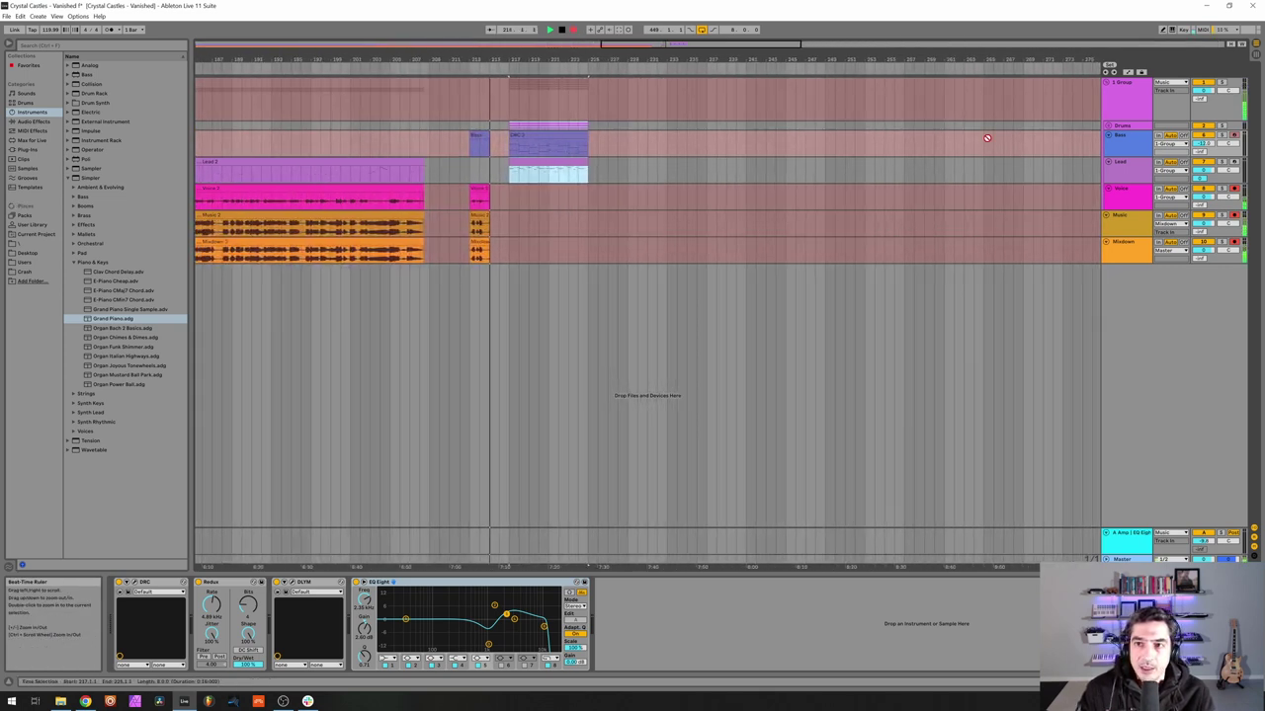
click(1136, 193)
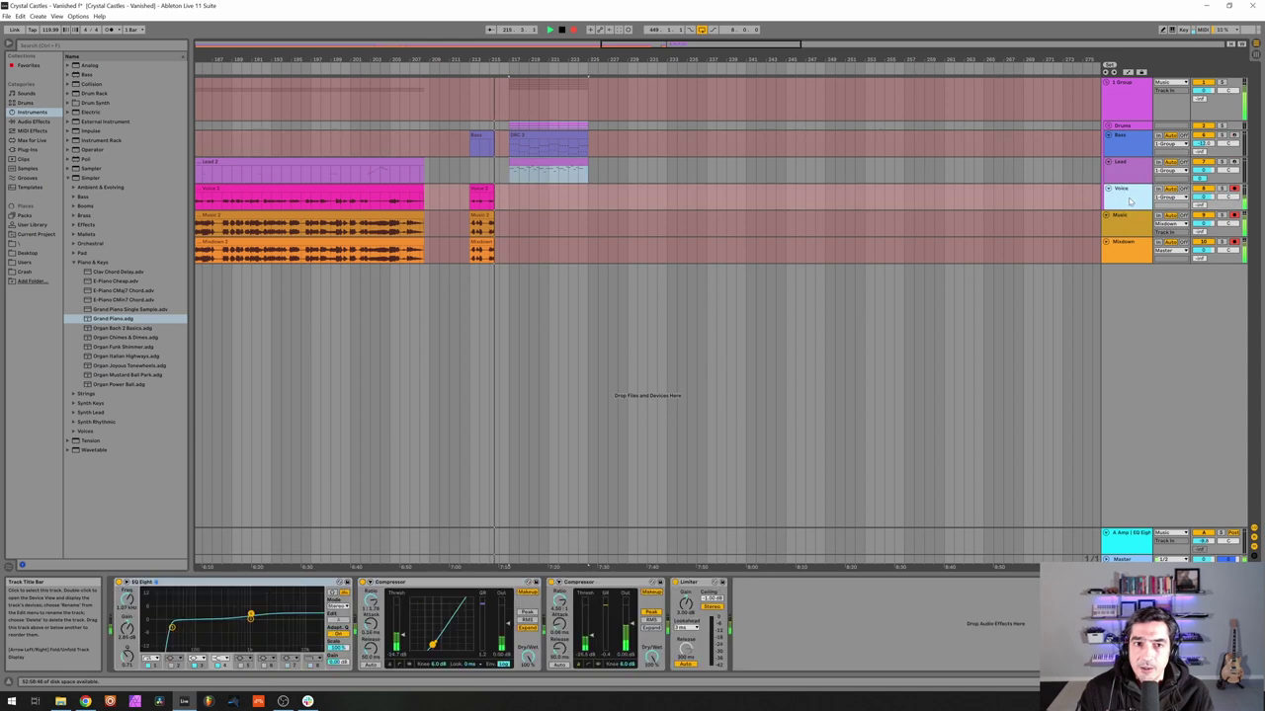
click(1234, 188)
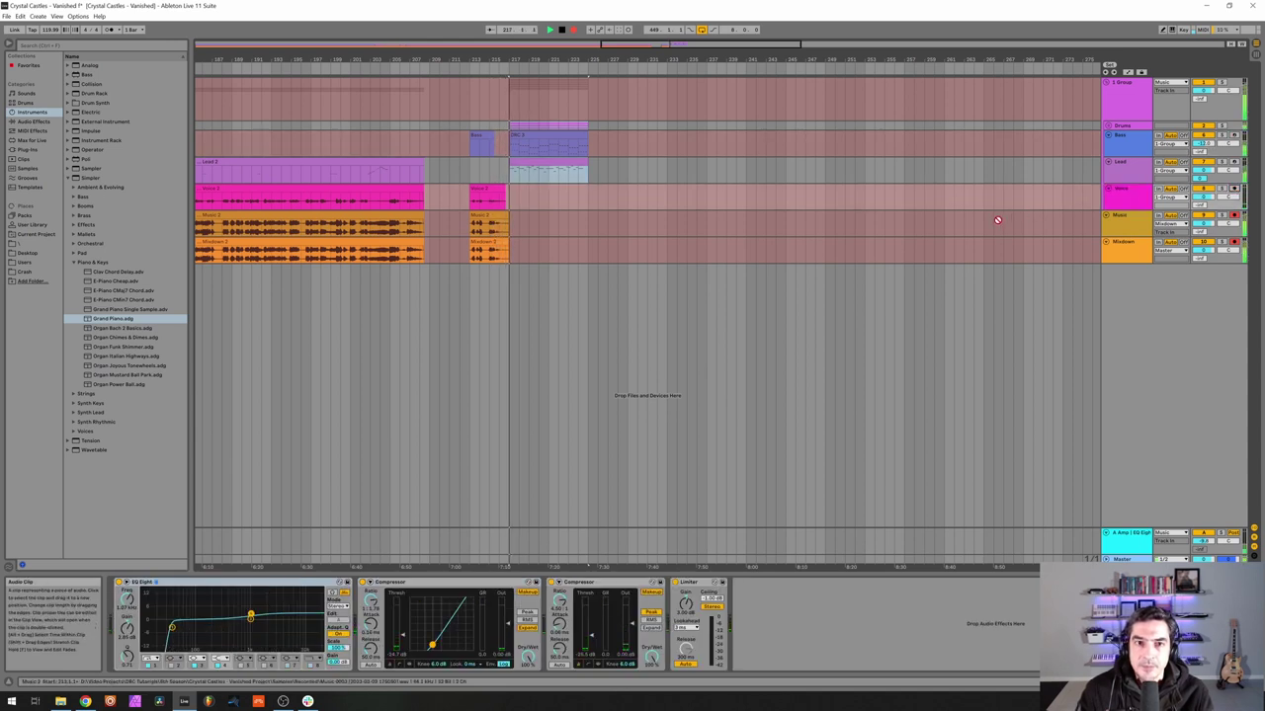